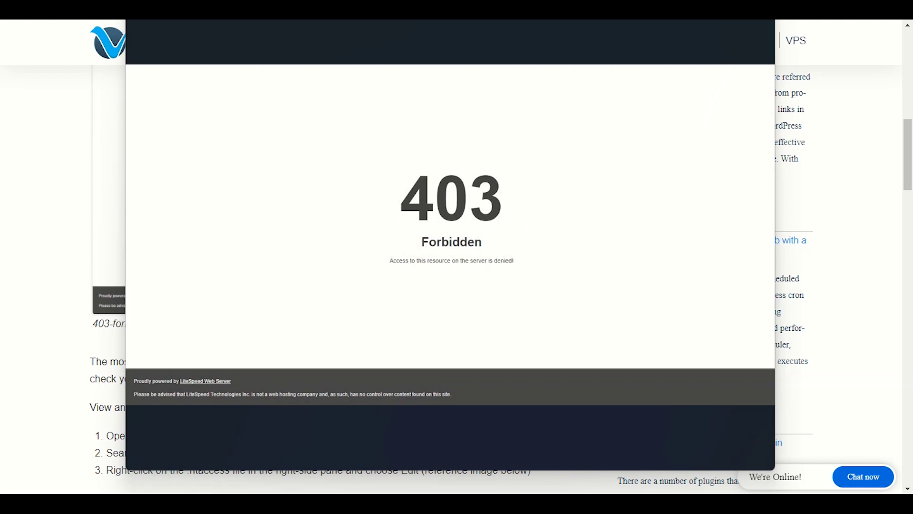
Close the enlarged 403 example image and scroll back to the top of the cPanel home page
key("Escape")
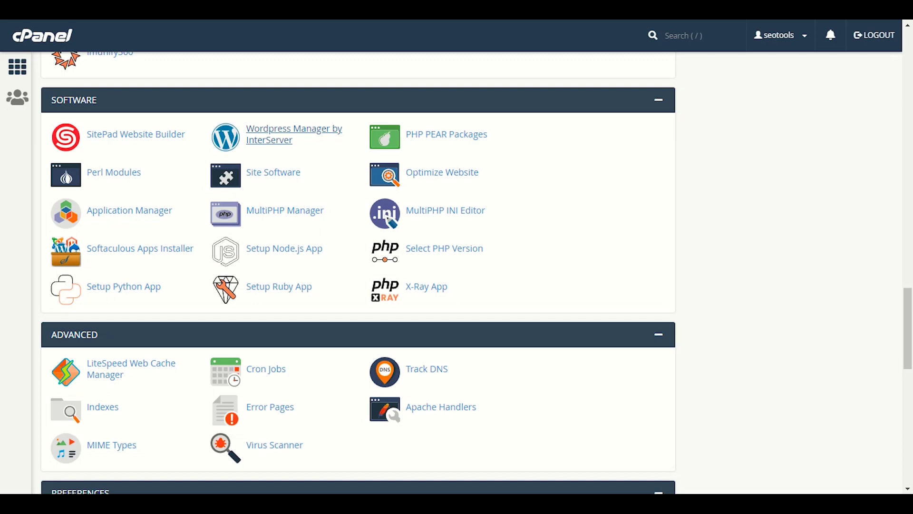
scroll(346, 407, "up", 20)
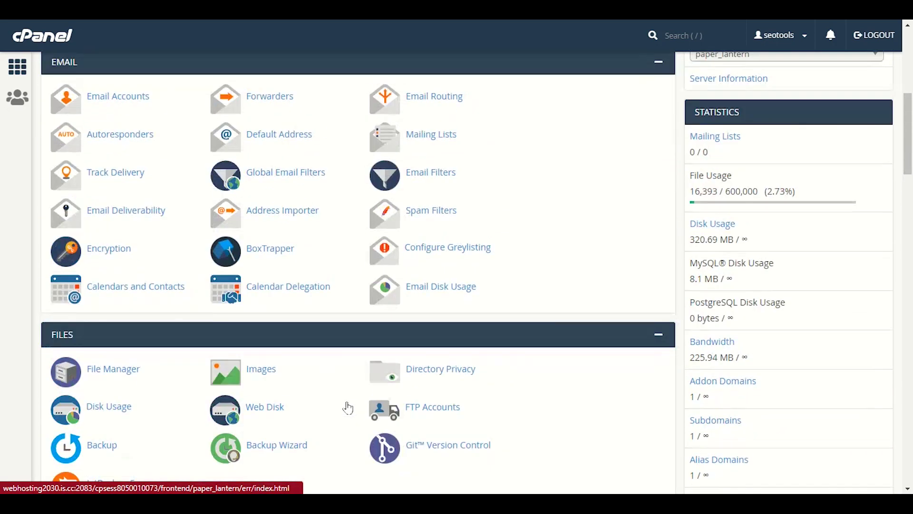
scroll(346, 408, "up", 8)
scroll(347, 403, "down", 4)
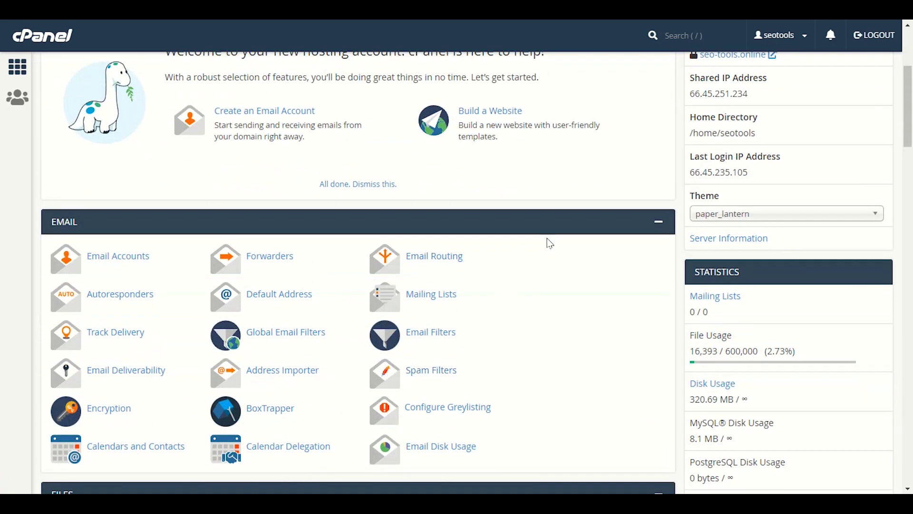
scroll(548, 240, "down", 5)
scroll(536, 328, "up", 10)
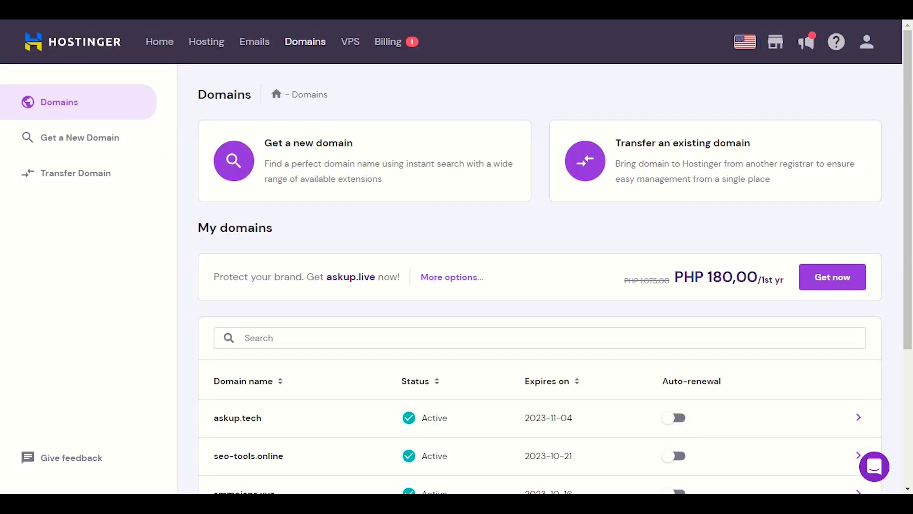
Open the seo-tools.online entry from the Hostinger Domains list to view its Domain Overview
scroll(646, 304, "down", 4)
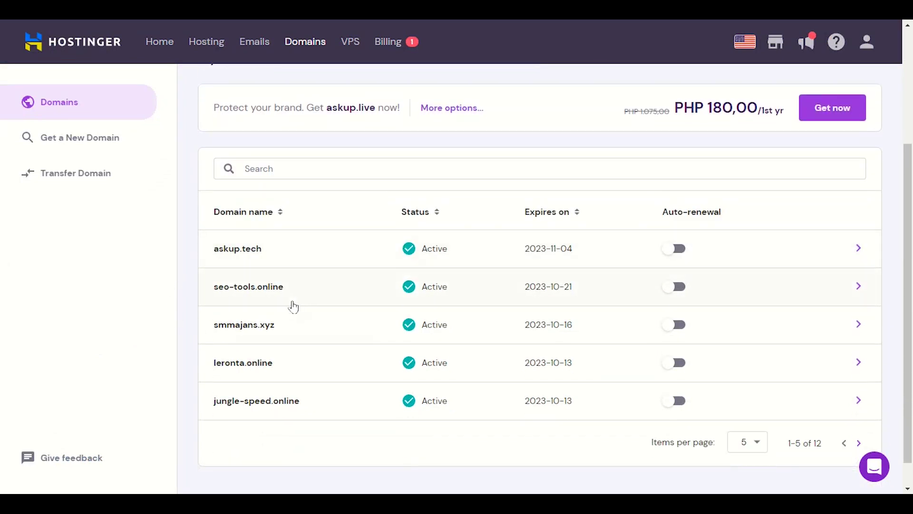
left_click(855, 287)
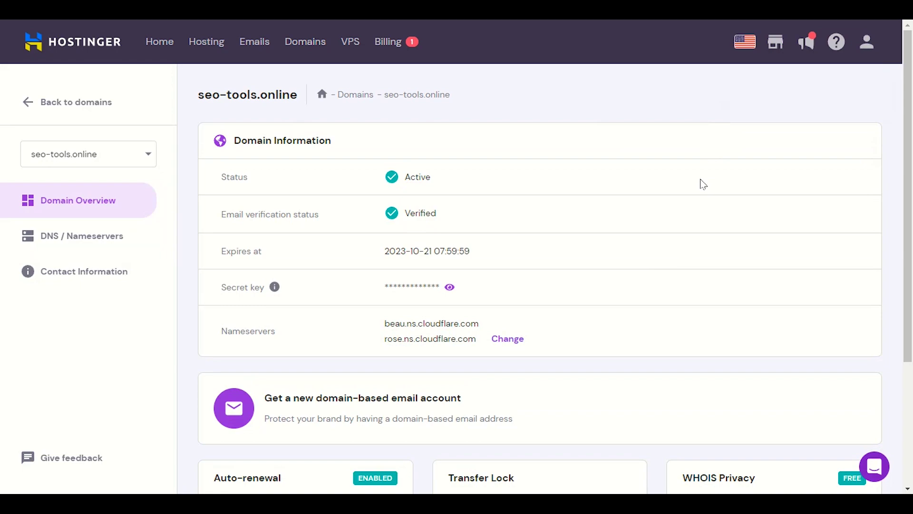
scroll(685, 219, "down", 3)
scroll(626, 371, "up", 3)
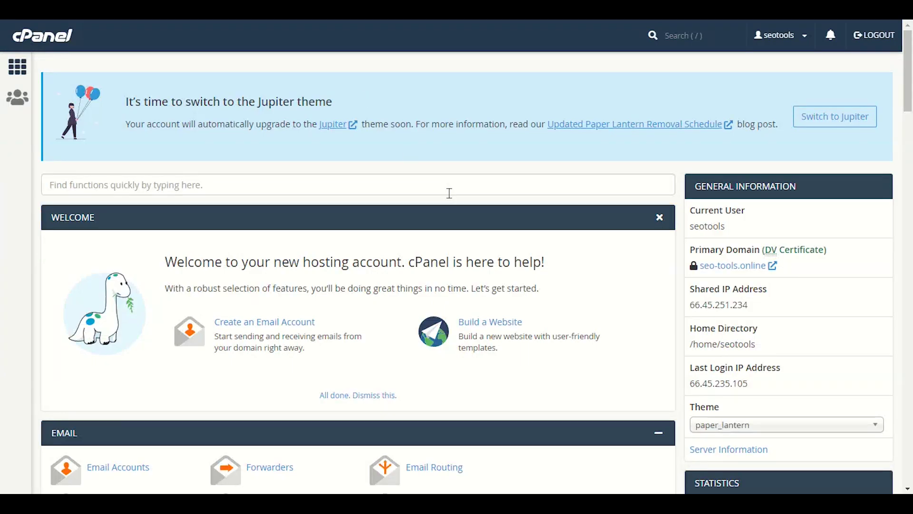
Highlight the shared IP address 66.45.251.234 under General Information to check it
scroll(451, 205, "down", 5)
scroll(555, 327, "up", 3)
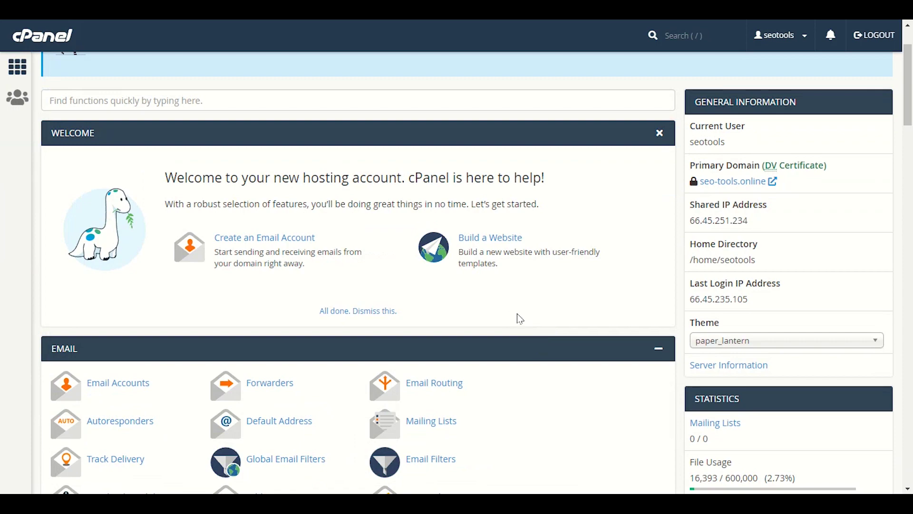
scroll(520, 318, "down", 1)
scroll(519, 314, "up", 3)
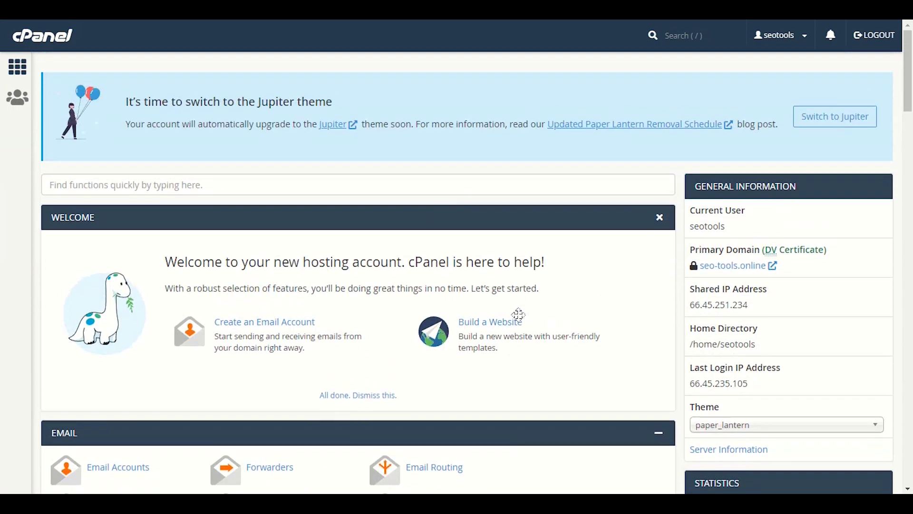
scroll(520, 320, "down", 3)
scroll(522, 324, "up", 1)
scroll(522, 324, "up", 2)
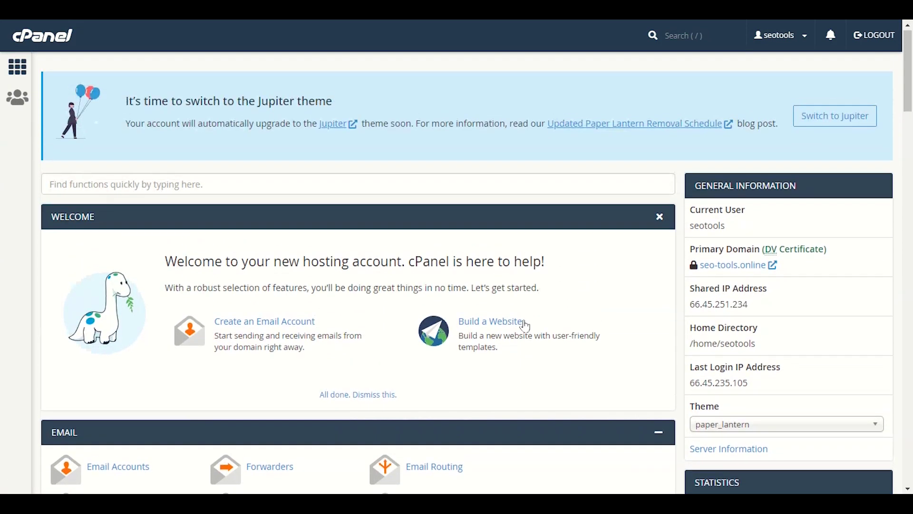
left_click_drag(757, 304, 689, 305)
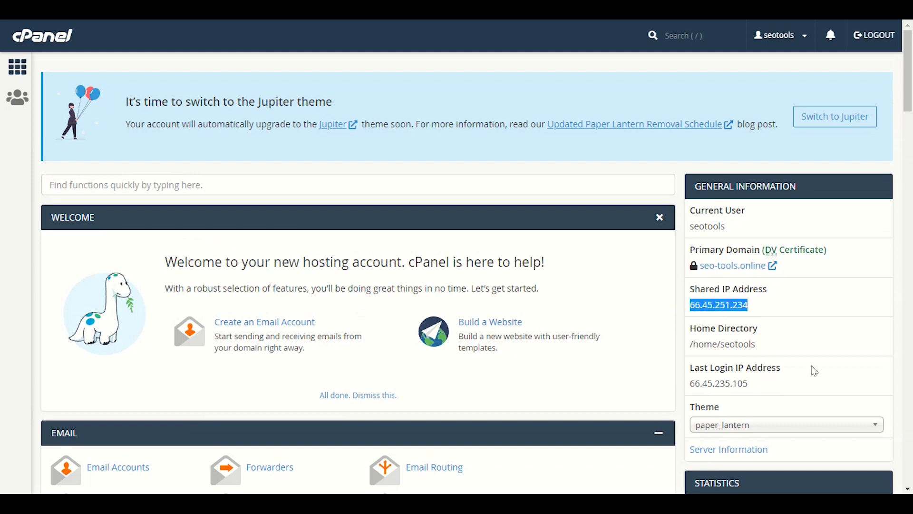
left_click(740, 305)
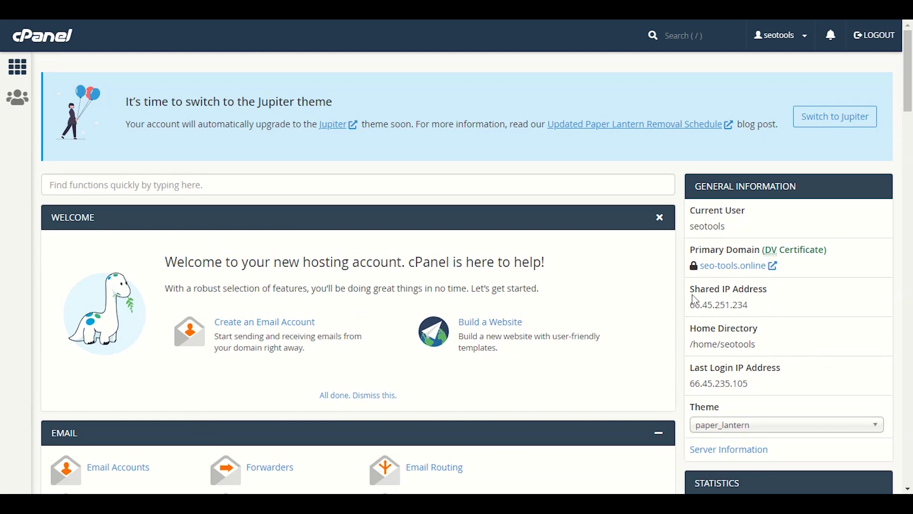
Scroll the cPanel dashboard down to the Domains section with Zone Editor
scroll(691, 295, "down", 3)
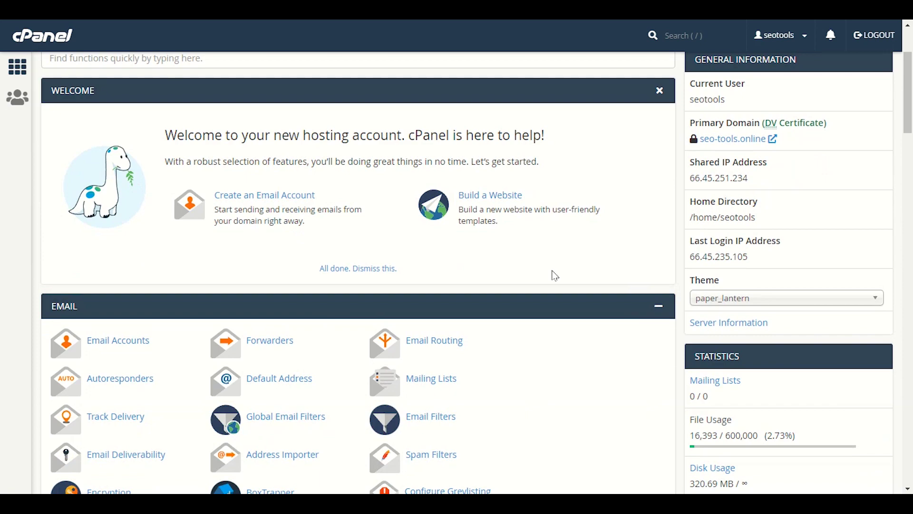
scroll(552, 274, "down", 3)
scroll(167, 174, "up", 5)
scroll(160, 183, "down", 6)
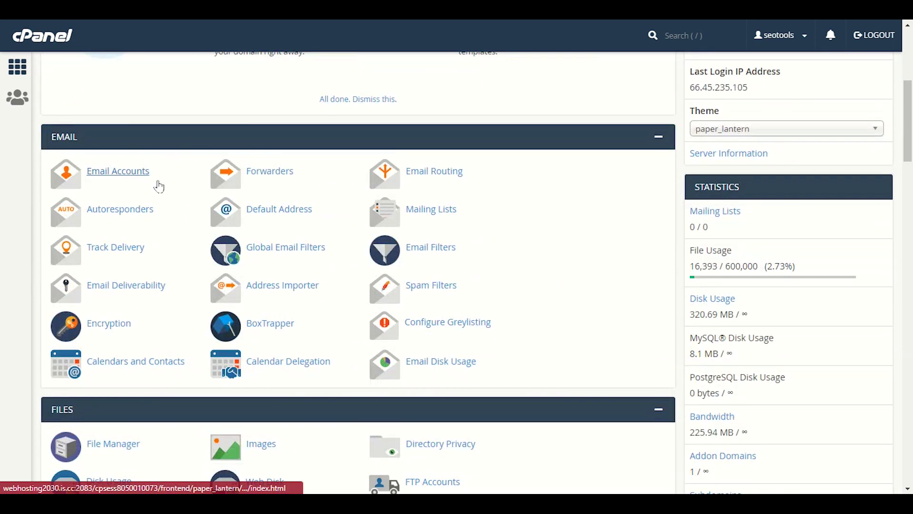
scroll(159, 186, "down", 9)
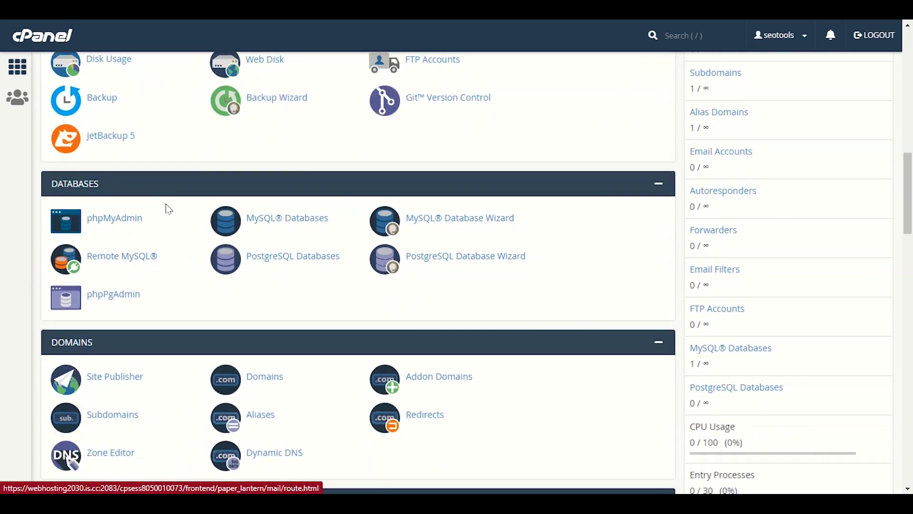
scroll(171, 207, "up", 5)
scroll(586, 332, "up", 2)
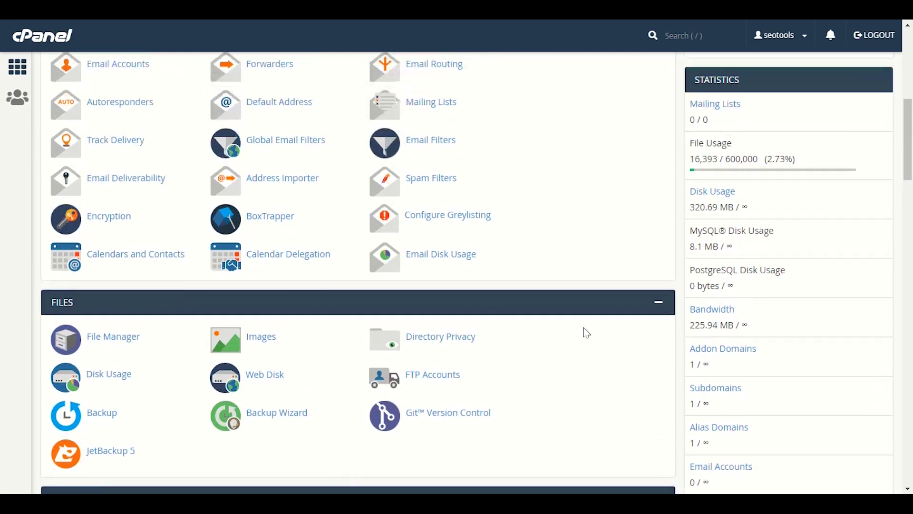
middle_click(585, 312)
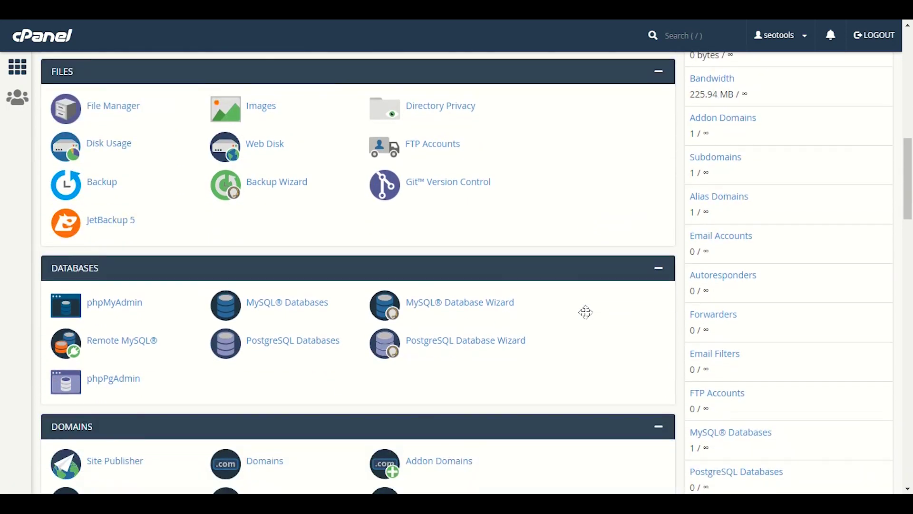
middle_click(589, 317)
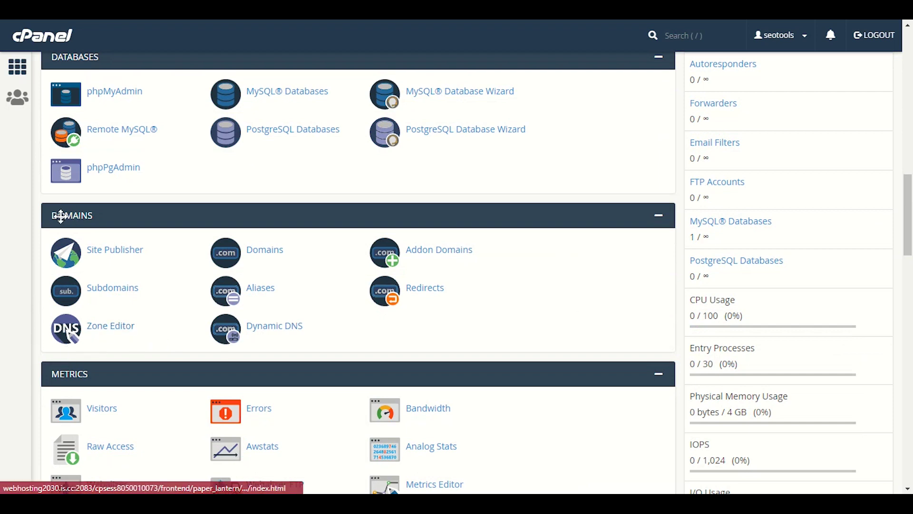
Open Zone Editor and manage the DNS records for seo-tools.online
left_click(114, 333)
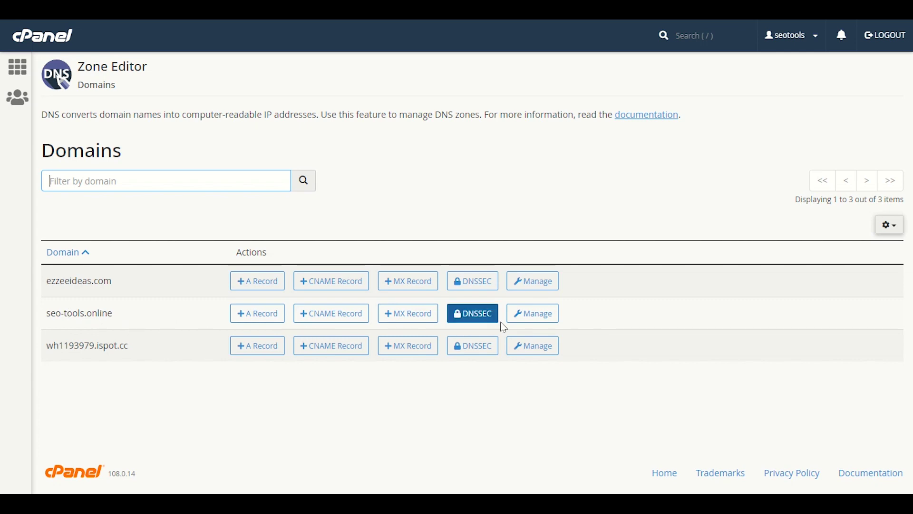
left_click(542, 316)
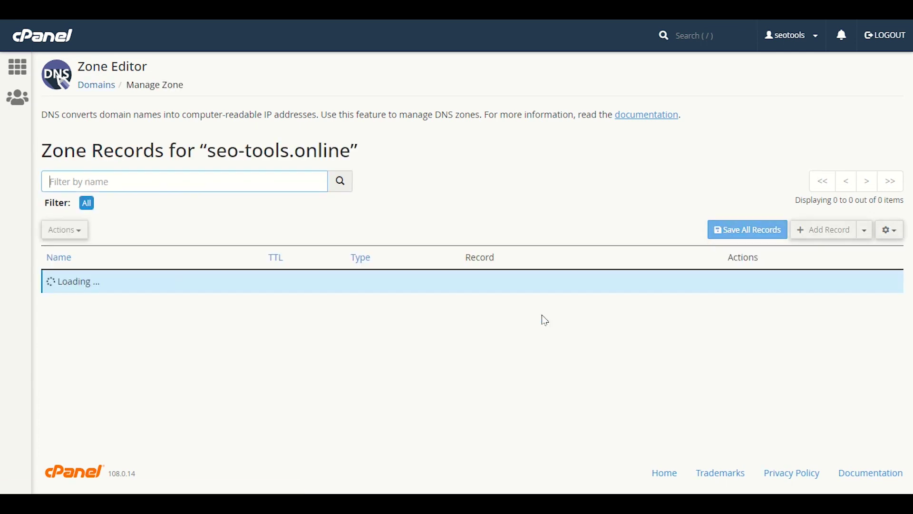
scroll(575, 271, "down", 4)
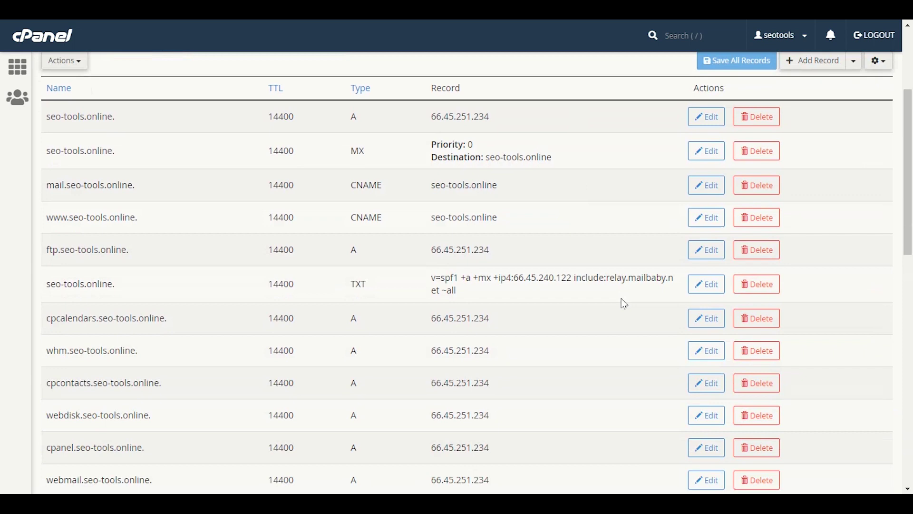
scroll(547, 261, "up", 2)
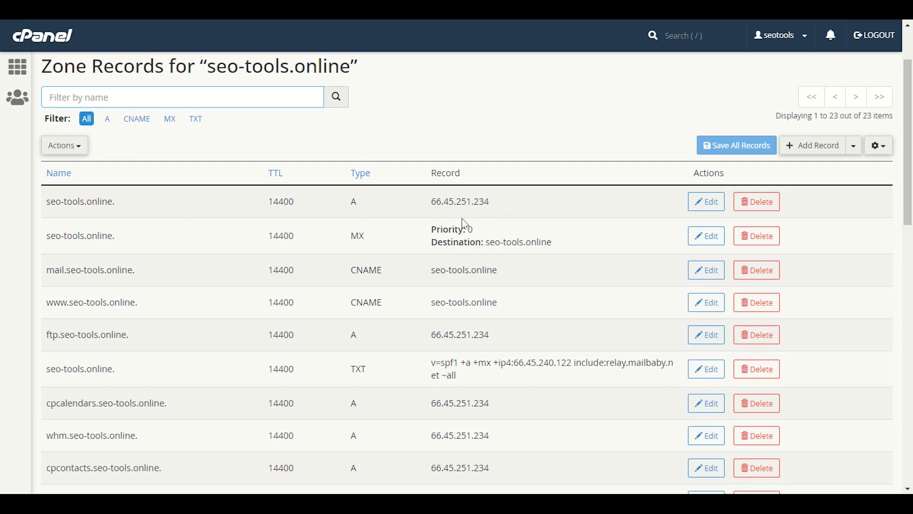
Copy the root A record's IP address 66.45.251.234
left_click(490, 199)
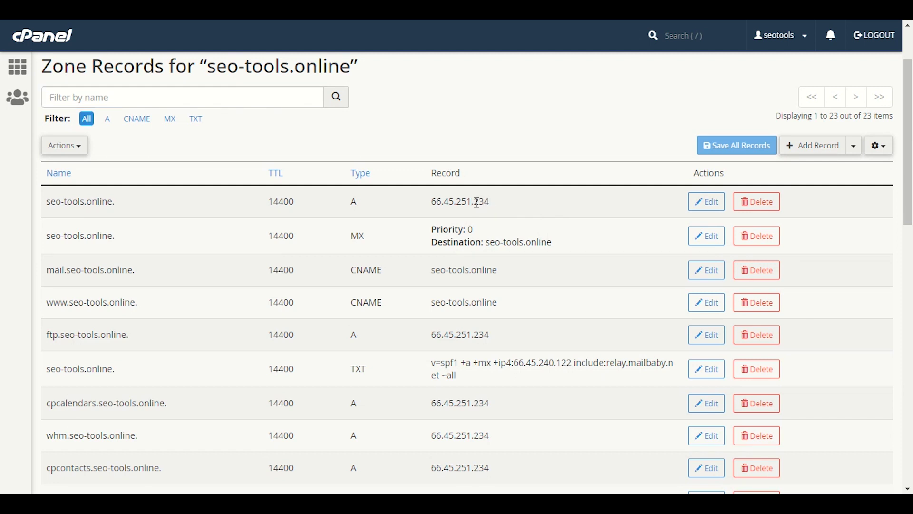
double_click(477, 203)
right_click(478, 207)
left_click(497, 212)
left_click_drag(499, 210, 433, 215)
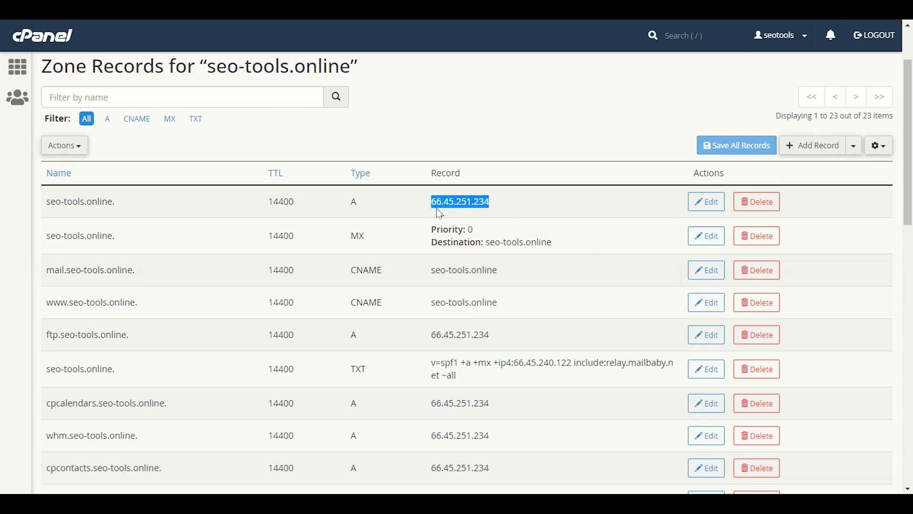
left_click(440, 205)
left_click_drag(490, 203, 452, 204)
Clear the IP selection and open DNS Records for seo-tools.online in Cloudflare's sidebar
left_click(455, 205)
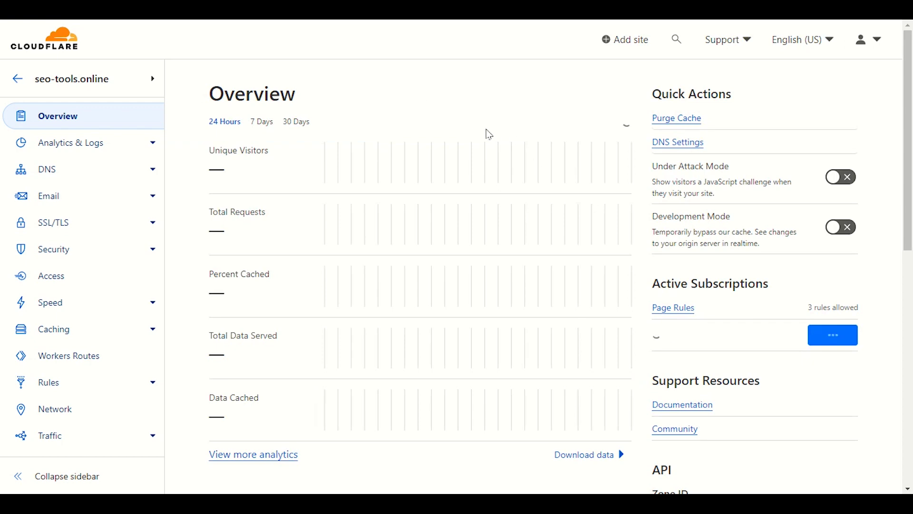
left_click(54, 173)
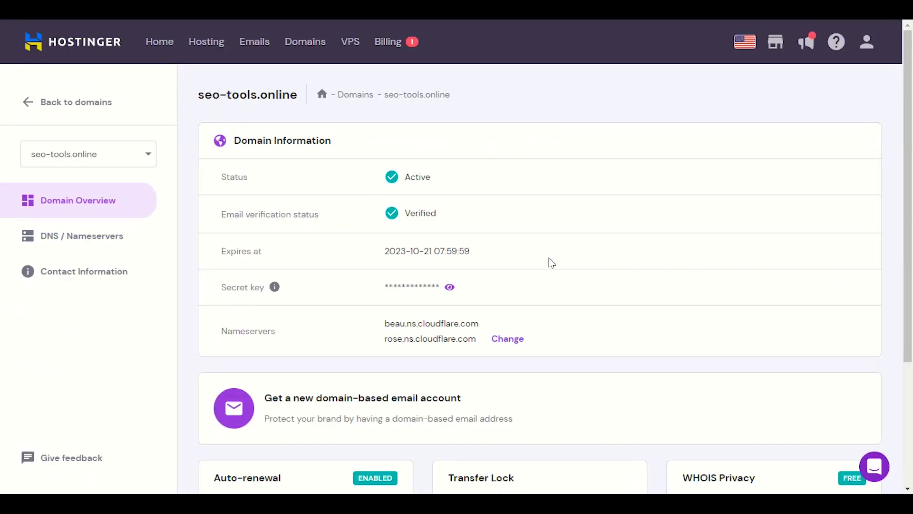
Open the DNS / Nameservers page for seo-tools.online in Hostinger
left_click(119, 238)
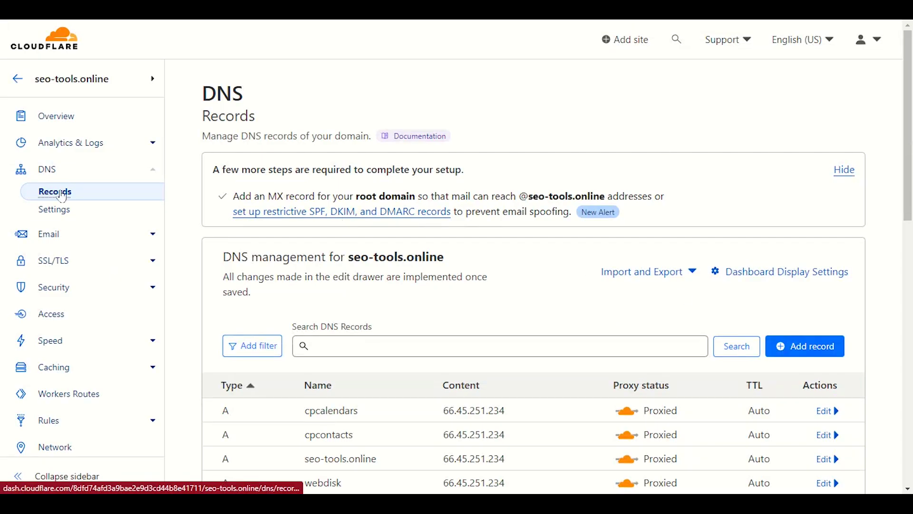
Return to the Cloudflare account's sites and start Add a Site, ready to enter a domain
left_click(18, 80)
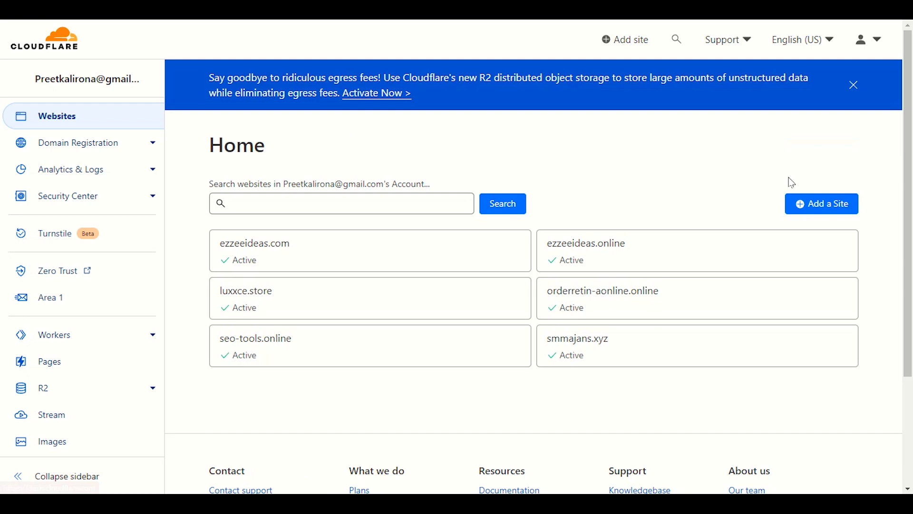
left_click(825, 204)
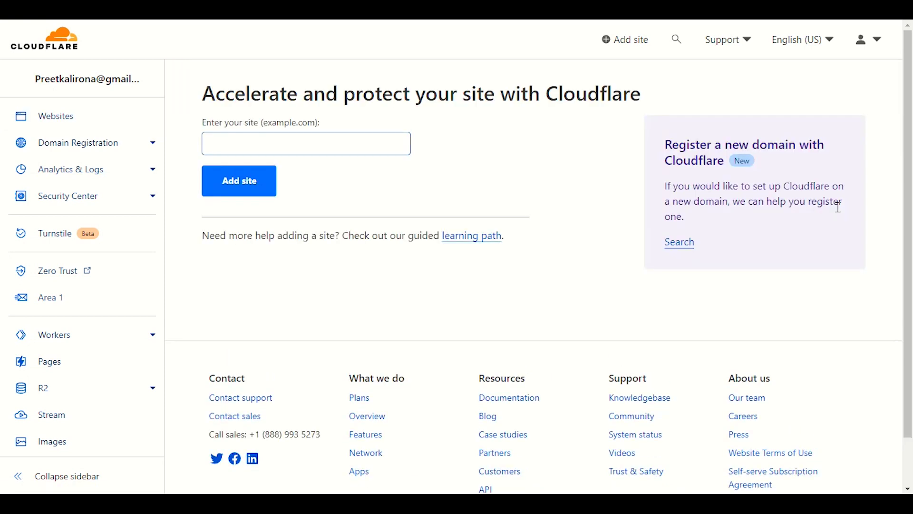
left_click(221, 143)
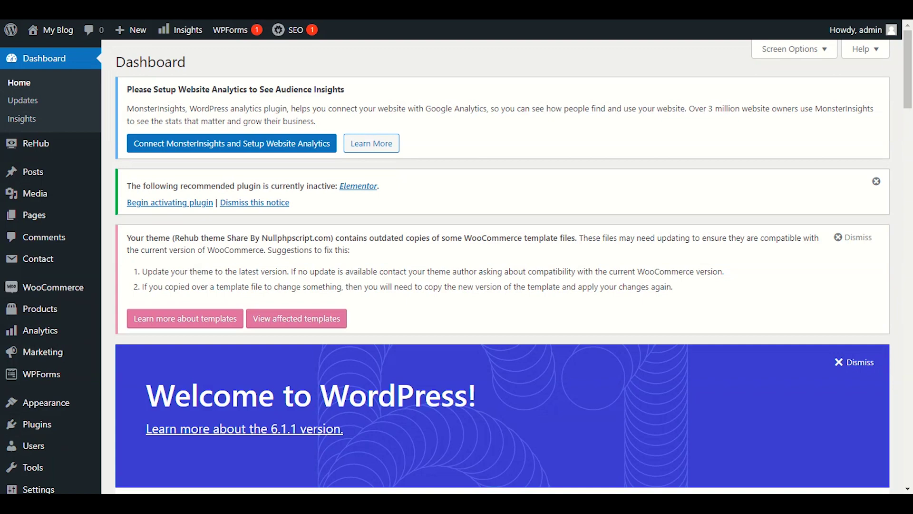
right_click(163, 18)
left_click(579, 30)
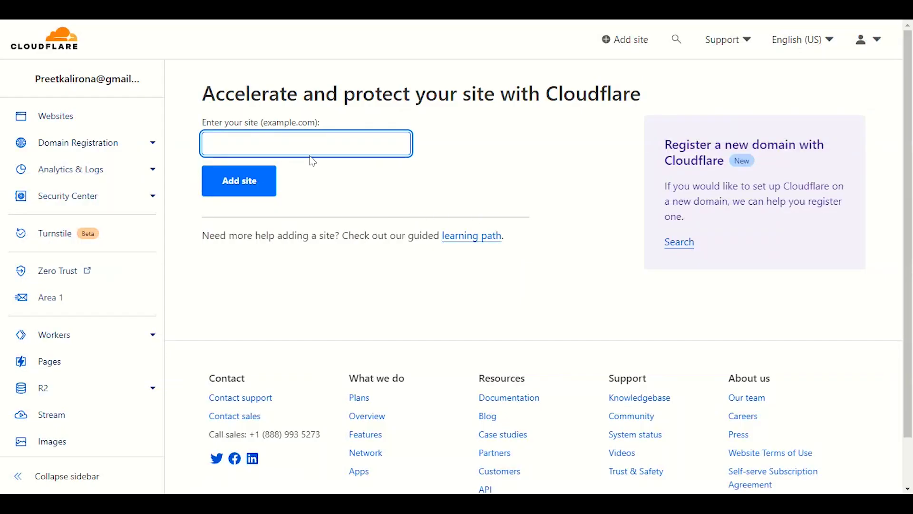
Paste and submit the site address, then open the existing seo-tools.online card from Websites
right_click(310, 149)
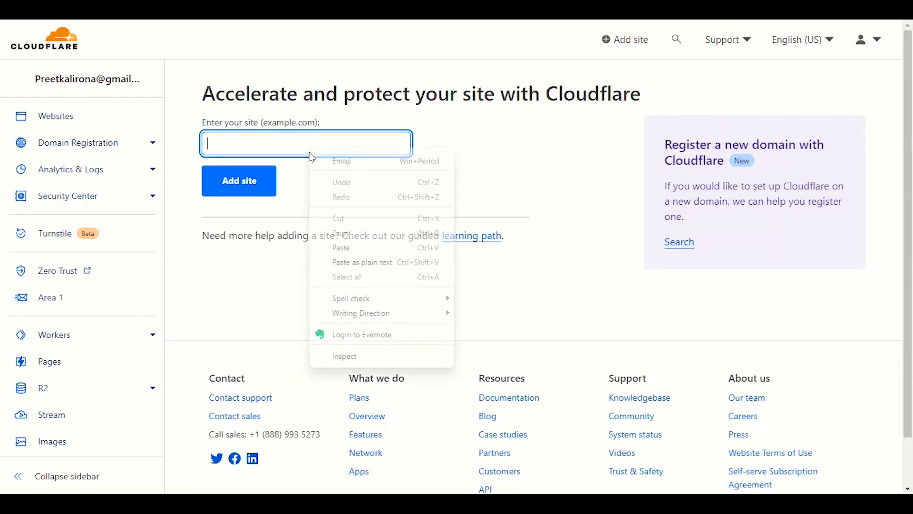
left_click(339, 246)
left_click(270, 199)
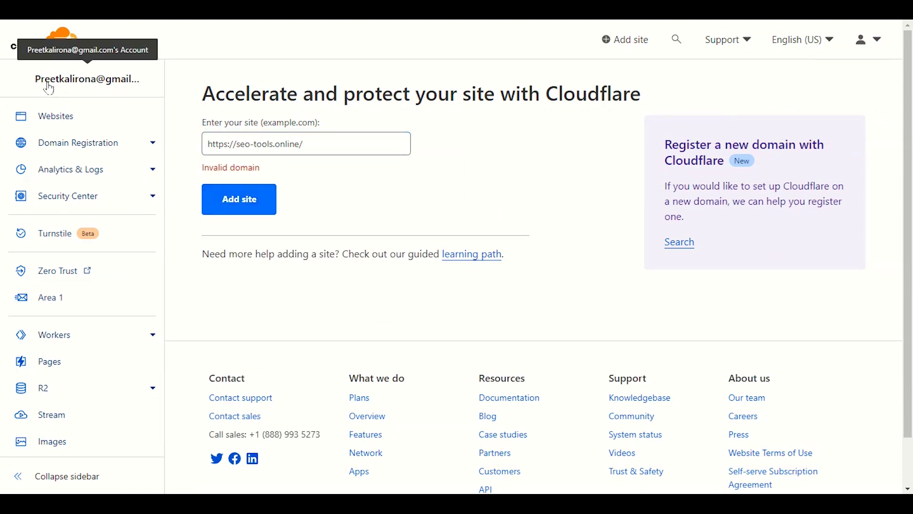
left_click(59, 117)
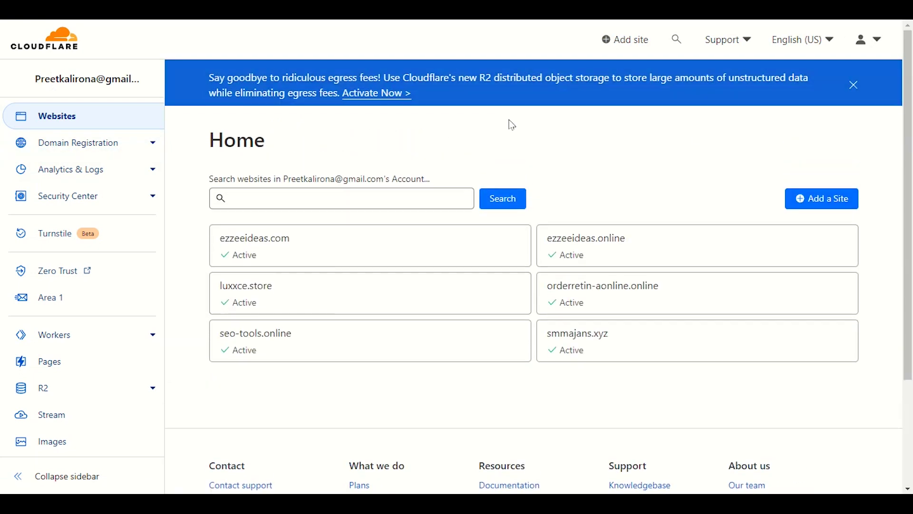
left_click(370, 352)
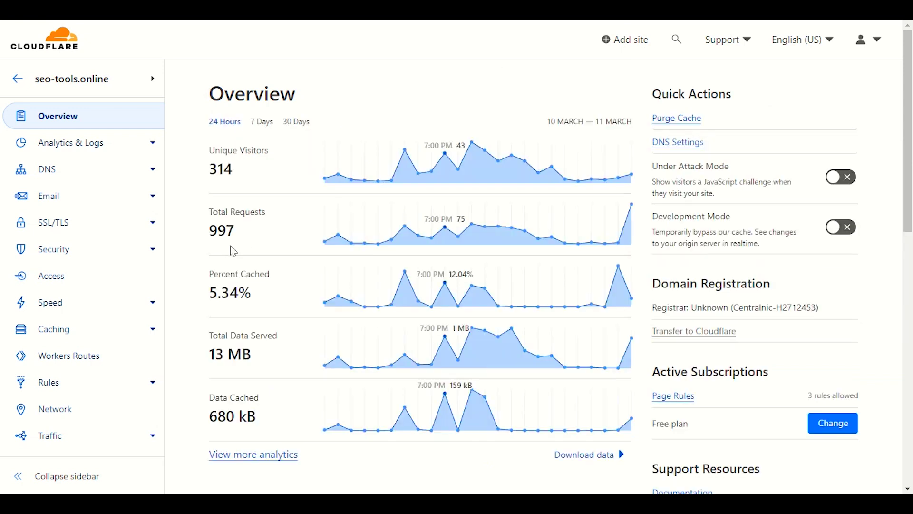
Open DNS records and confirm the root A record seo-tools.online points to 66.45.251.234
left_click(49, 173)
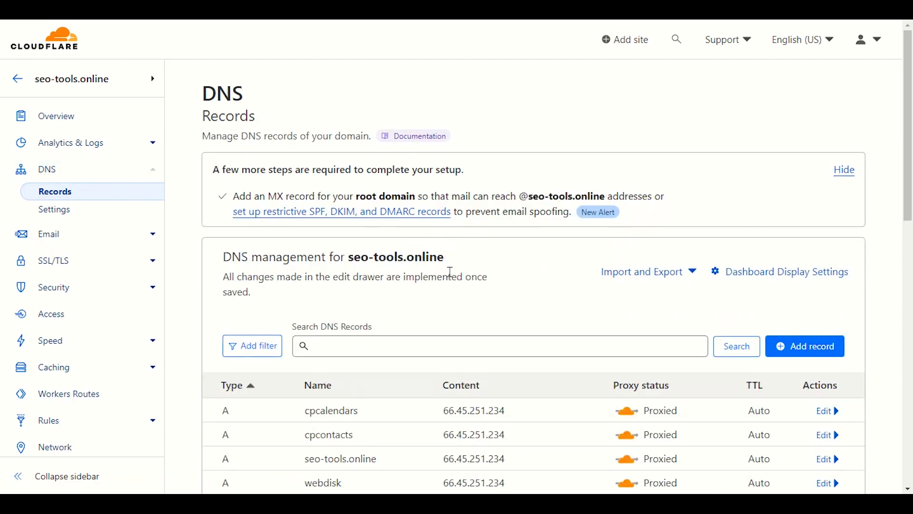
scroll(550, 205, "down", 2)
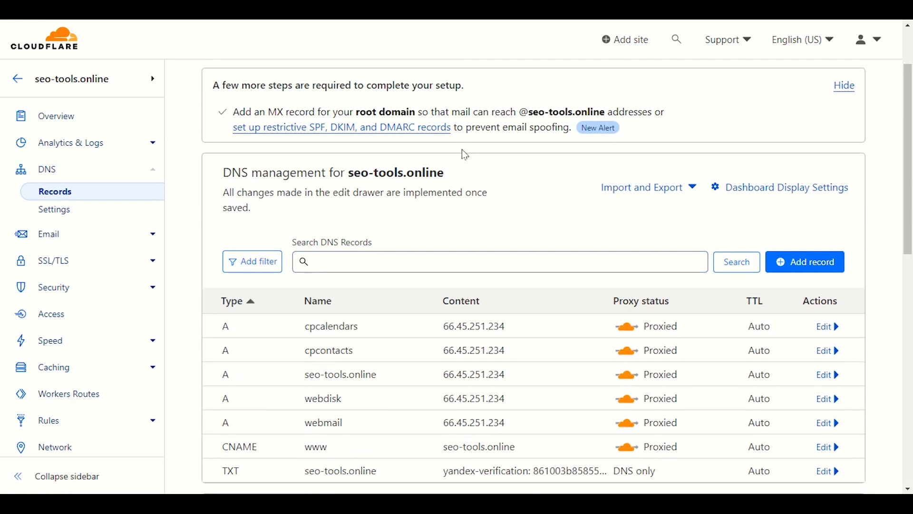
scroll(465, 154, "down", 2)
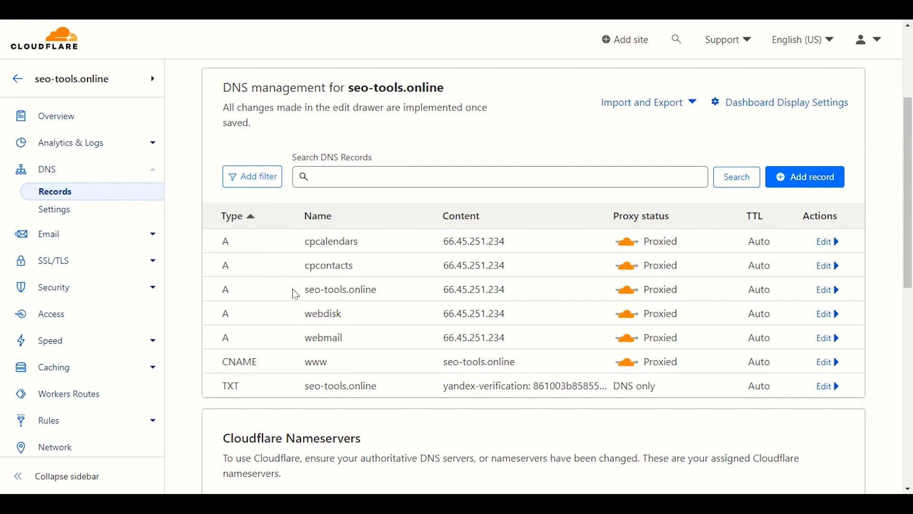
left_click_drag(399, 297, 308, 297)
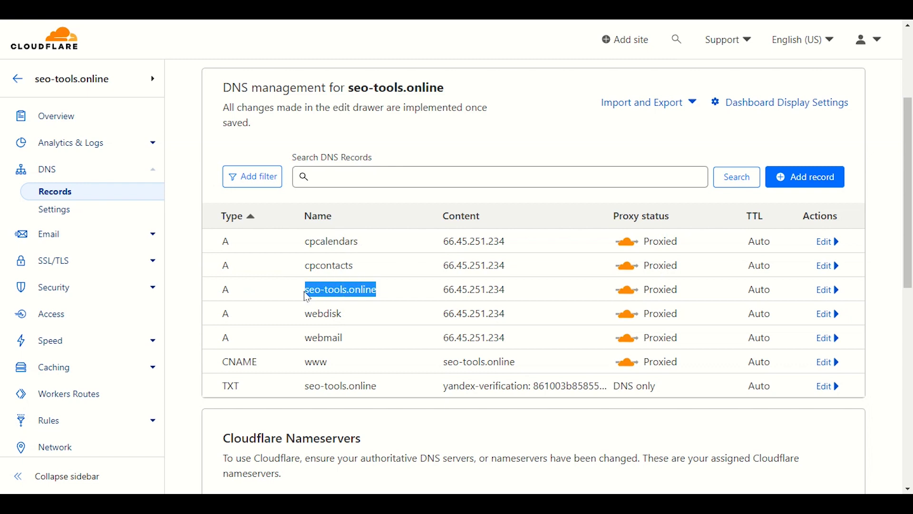
left_click(320, 291)
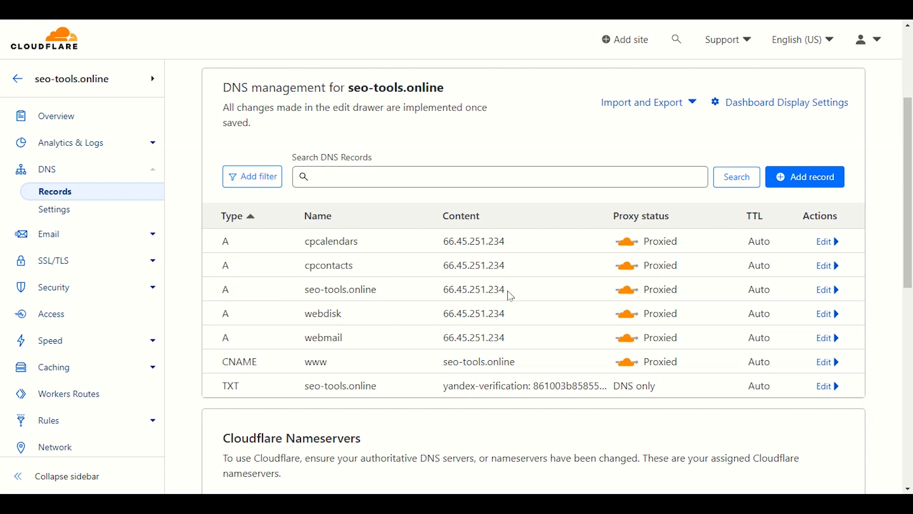
left_click_drag(510, 294, 446, 290)
left_click(491, 295)
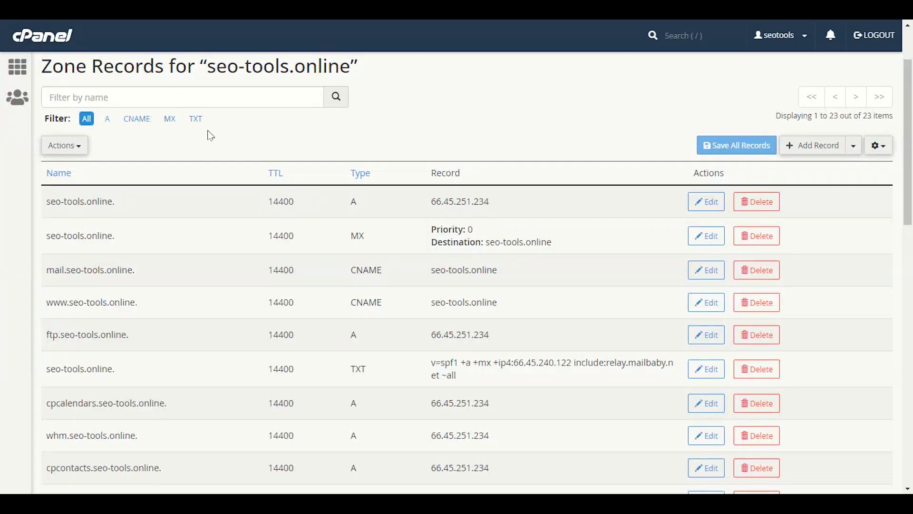
Copy the hosting IP 66.45.251.234 from the root A record in Zone Editor, then return to Cloudflare
scroll(142, 178, "up", 2)
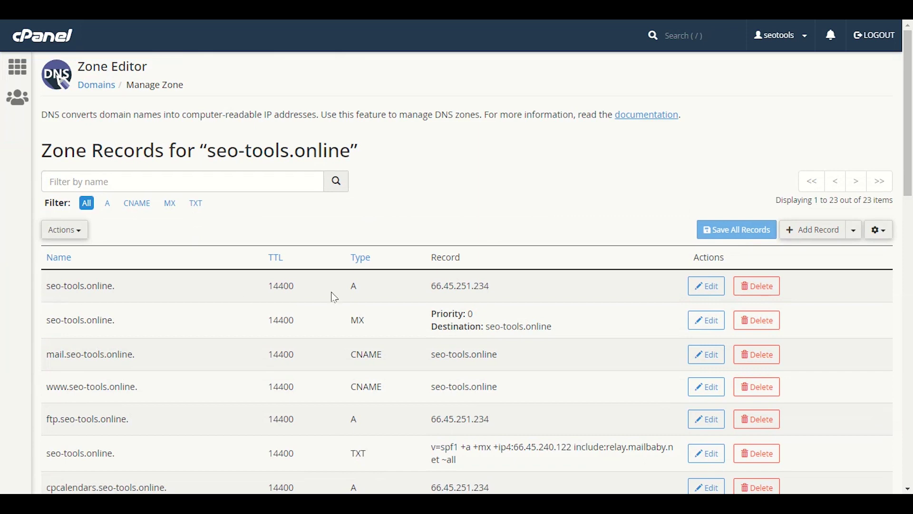
left_click_drag(495, 289, 434, 298)
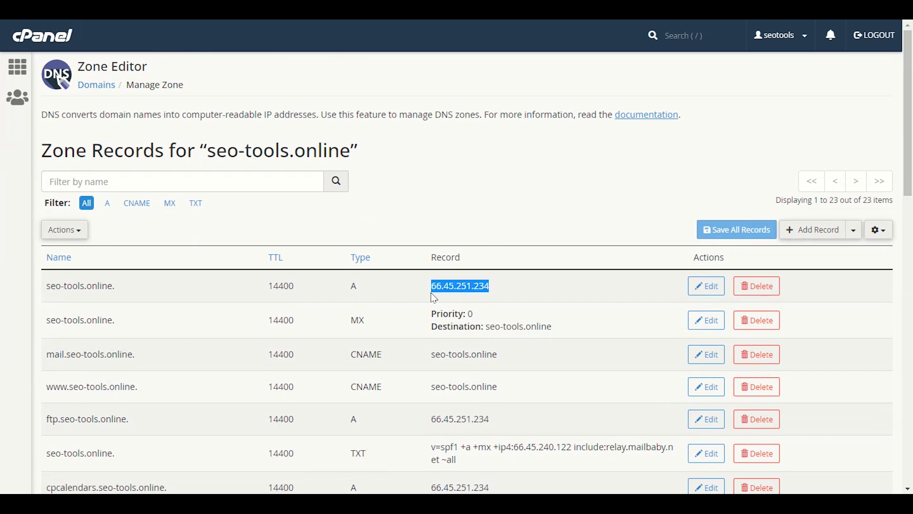
right_click(443, 294)
left_click(450, 300)
key("ctrl+Tab")
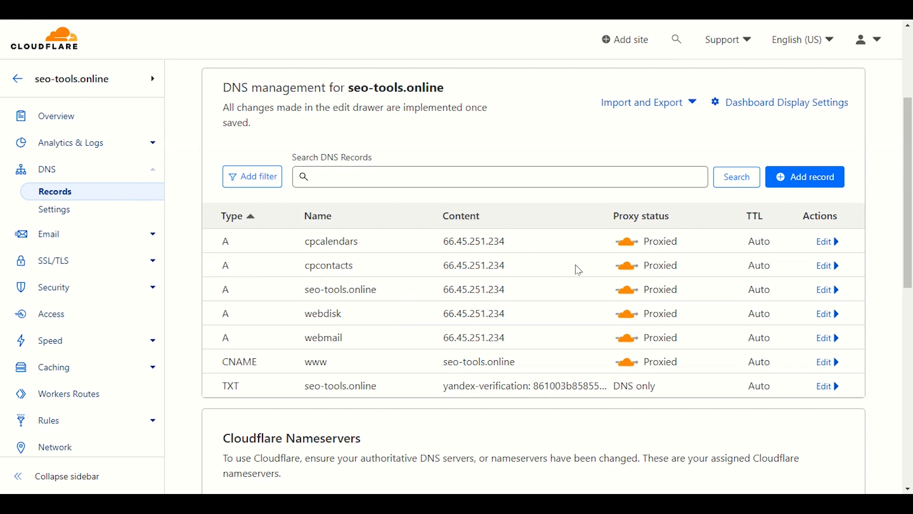
Start a new A record named @ for the root of seo-tools.online
left_click(809, 178)
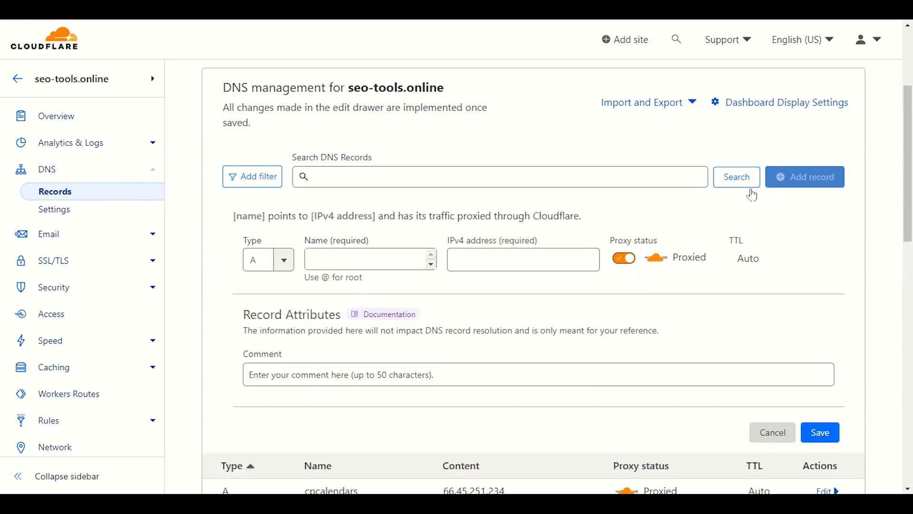
left_click(284, 261)
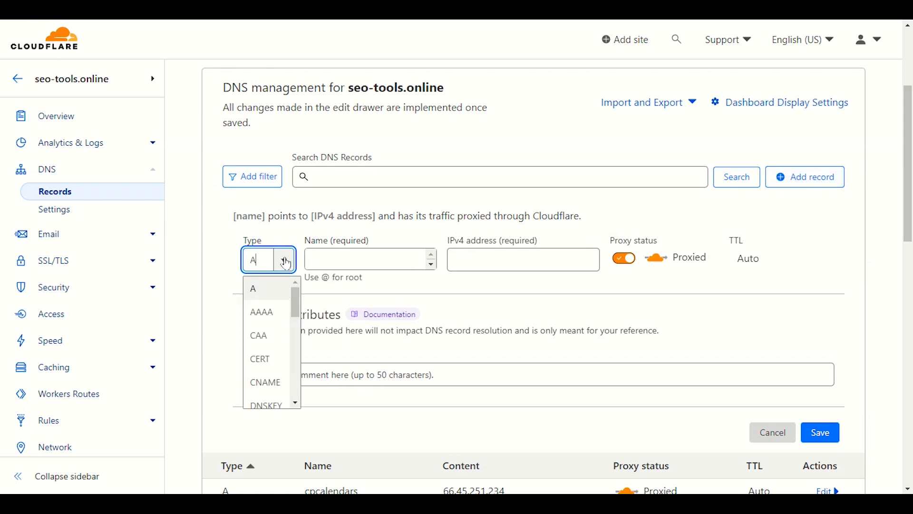
left_click(285, 262)
left_click(326, 259)
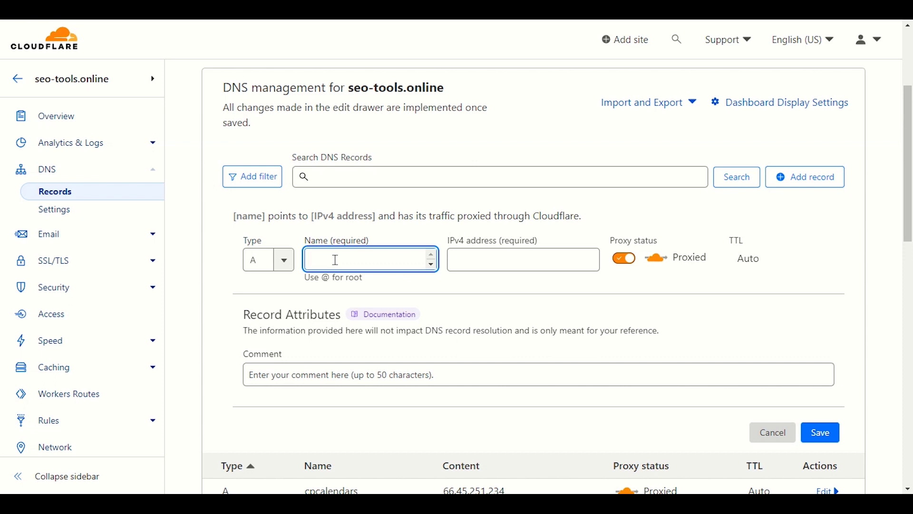
type("@")
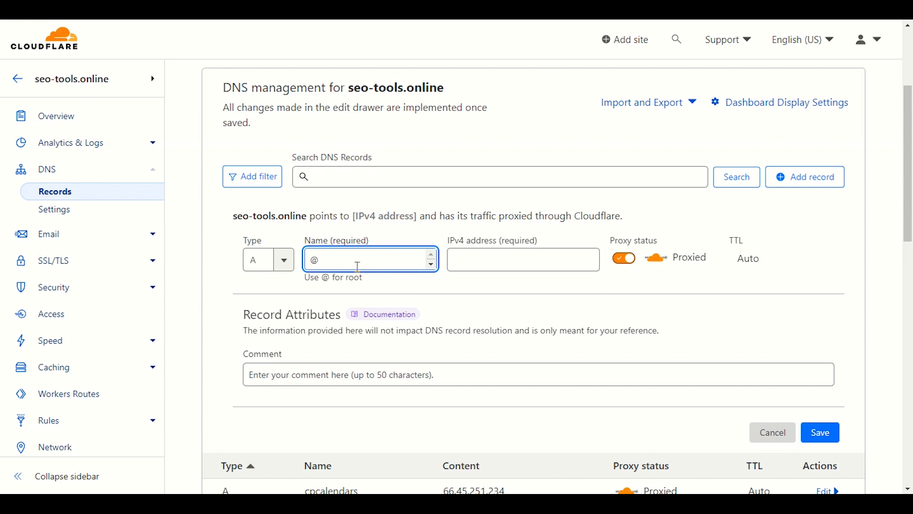
Copy the hosting IP 66.45.251.234 from cPanel and paste it into the IPv4 field as plain text
left_click(518, 258)
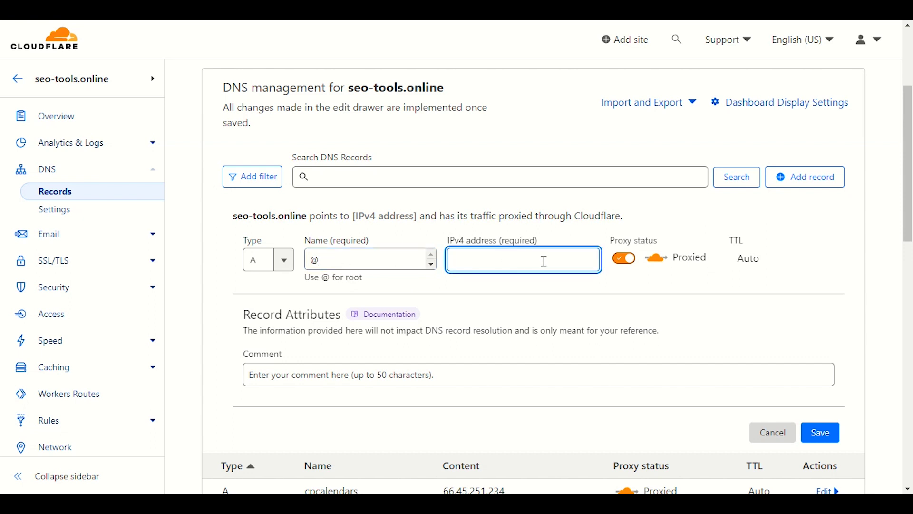
right_click(521, 258)
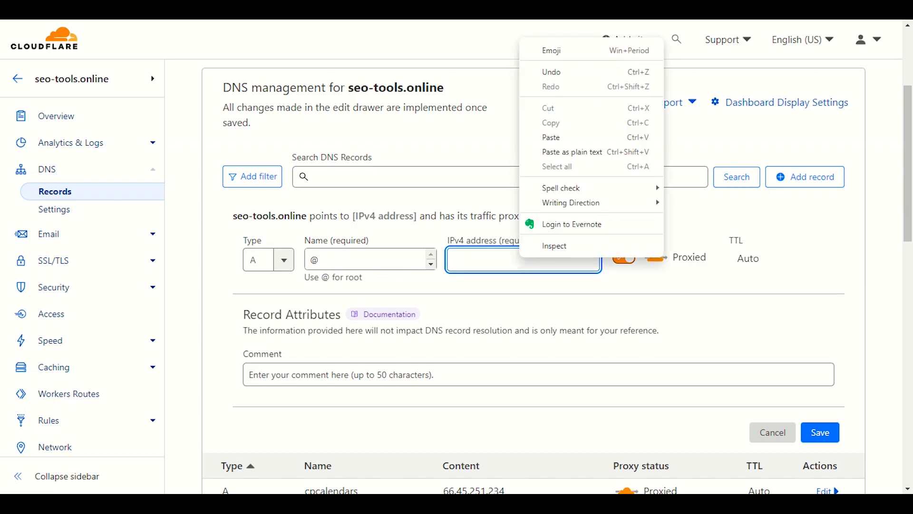
key("Escape")
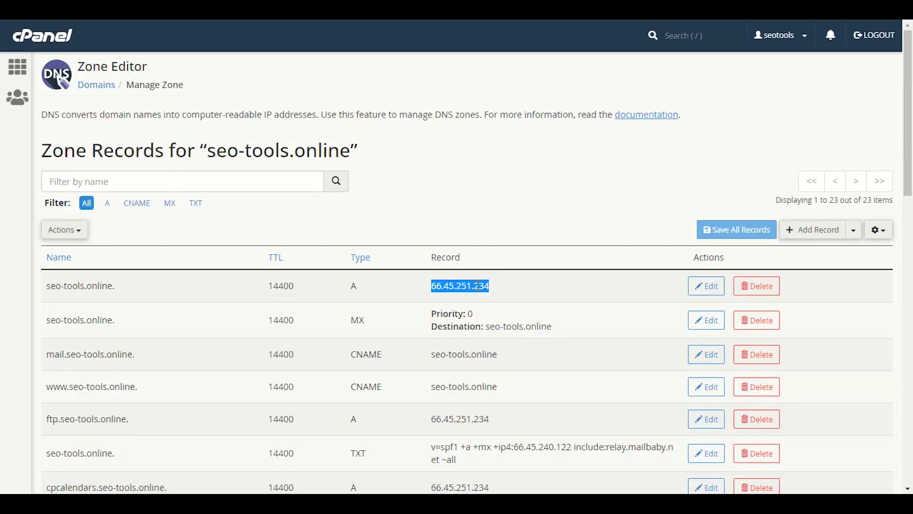
right_click(478, 287)
left_click(493, 297)
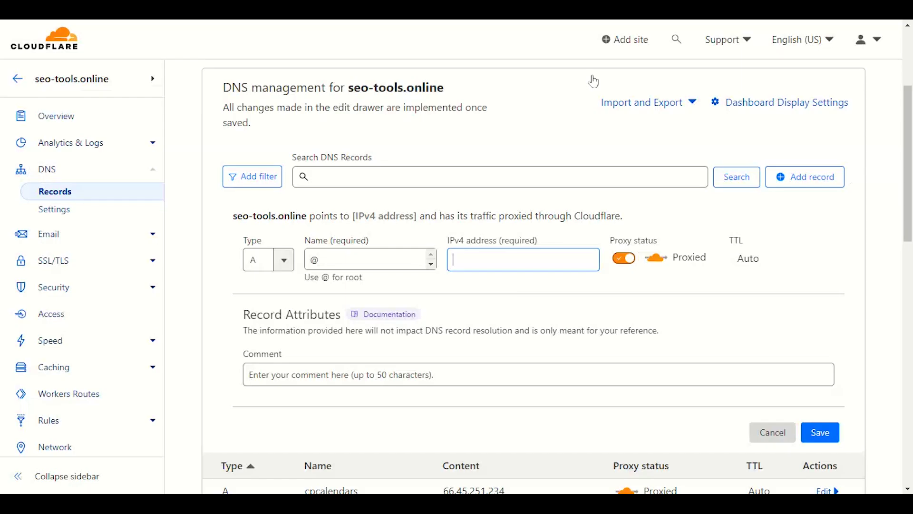
right_click(518, 261)
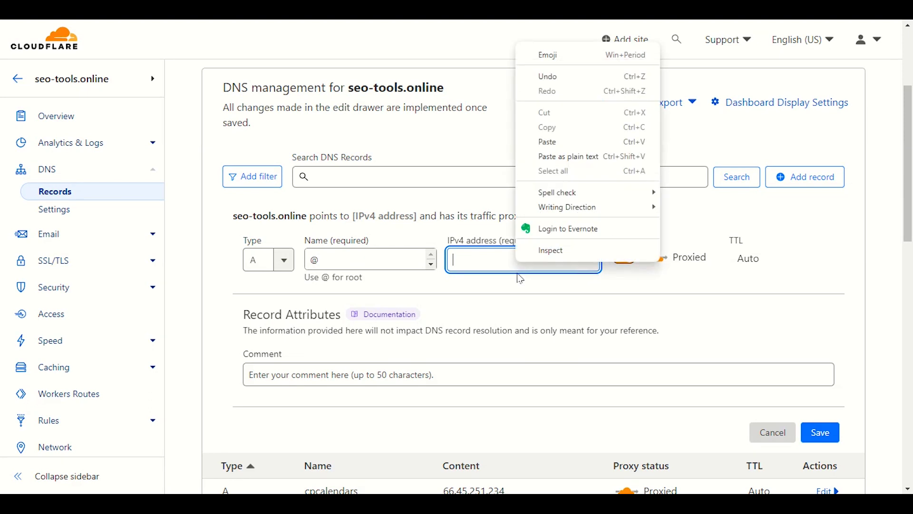
left_click(560, 156)
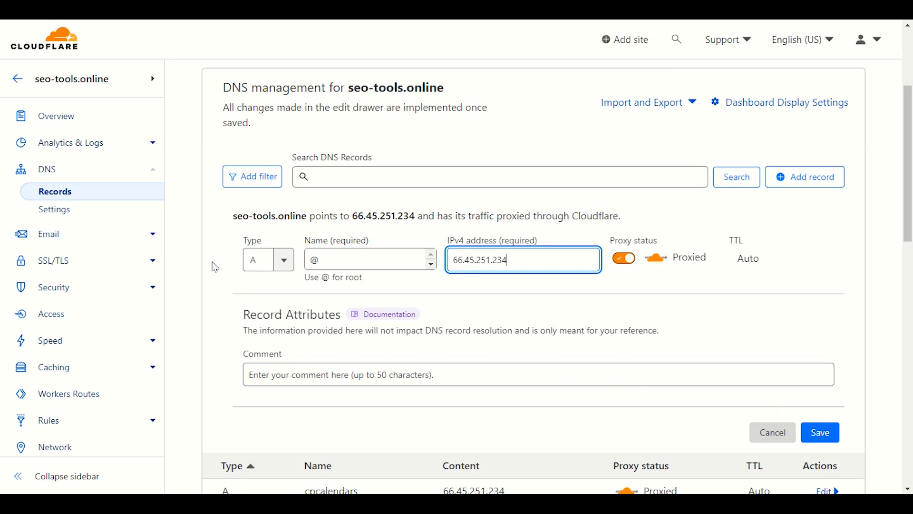
Review the summary sentence showing where the domain points and its IP
left_click_drag(232, 216, 637, 214)
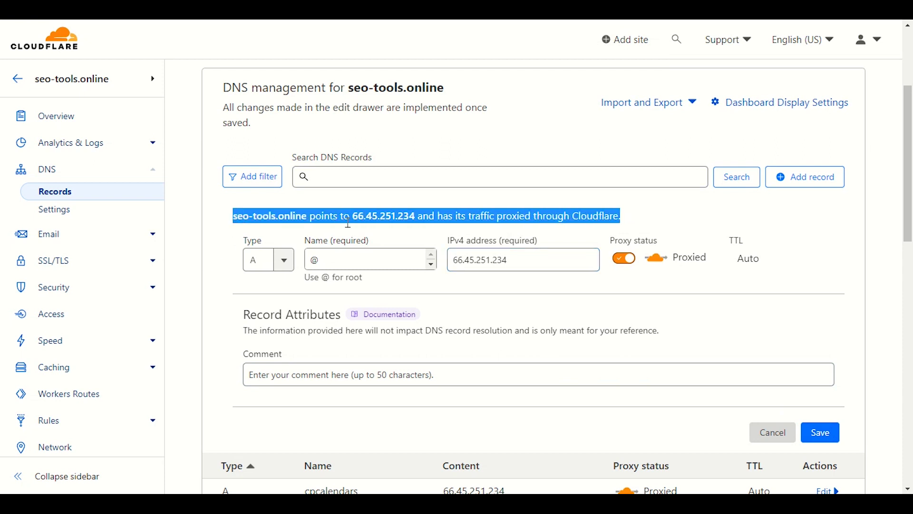
left_click(274, 216)
left_click_drag(310, 216, 348, 218)
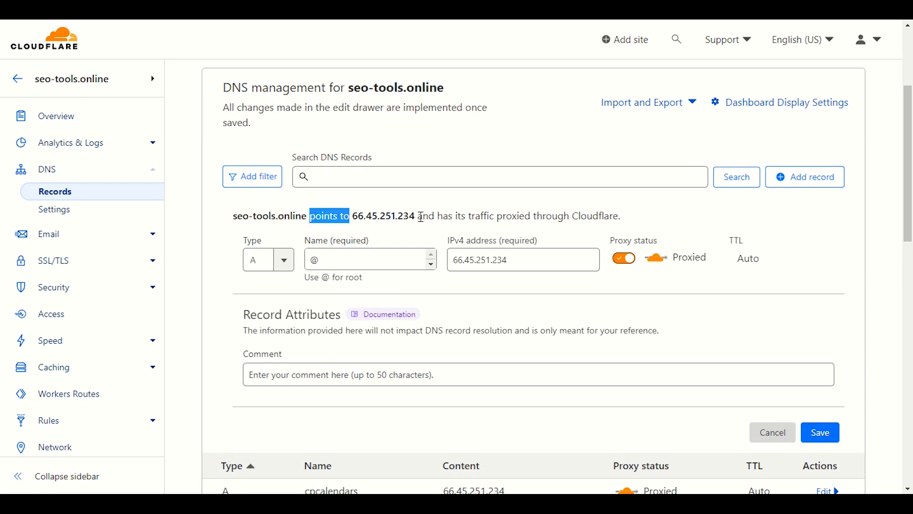
left_click_drag(421, 217, 361, 218)
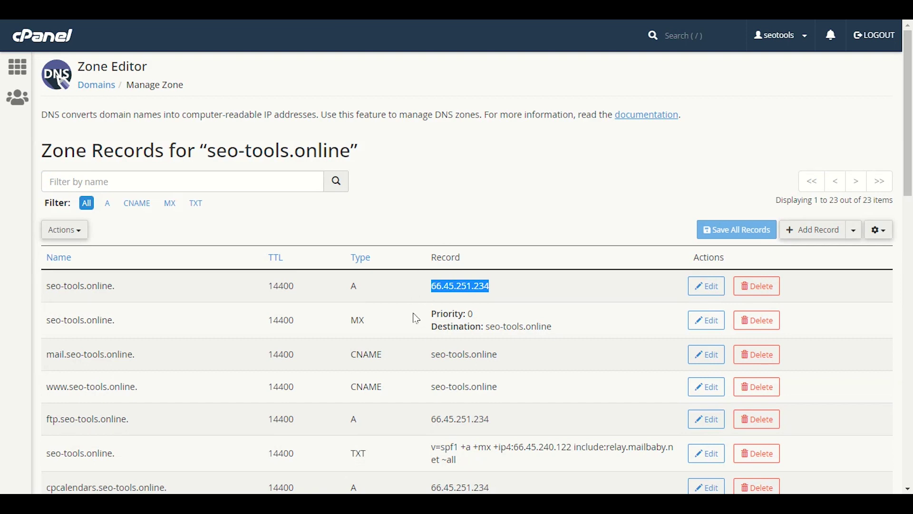
Scroll cPanel's zone records to confirm the domain's A record uses 66.45.251.234
scroll(410, 319, "down", 2)
scroll(410, 319, "up", 2)
scroll(278, 217, "down", 4)
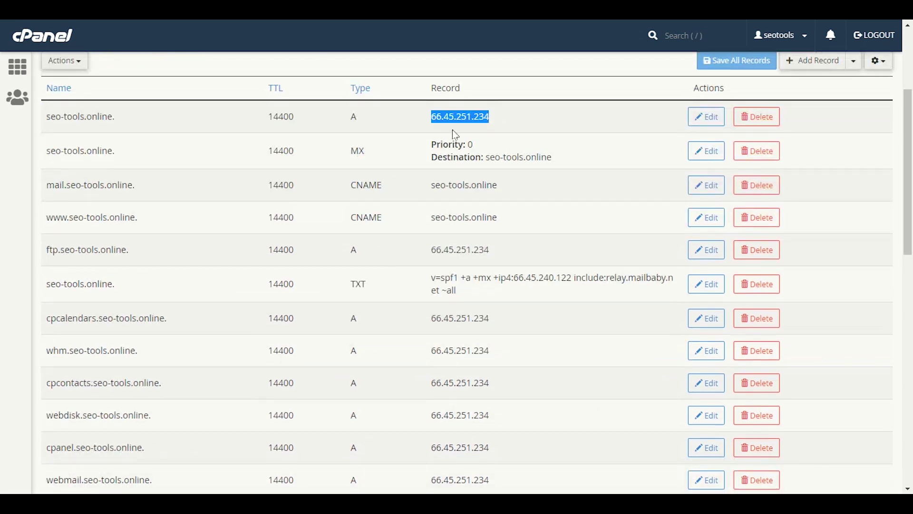
scroll(479, 353, "down", 2)
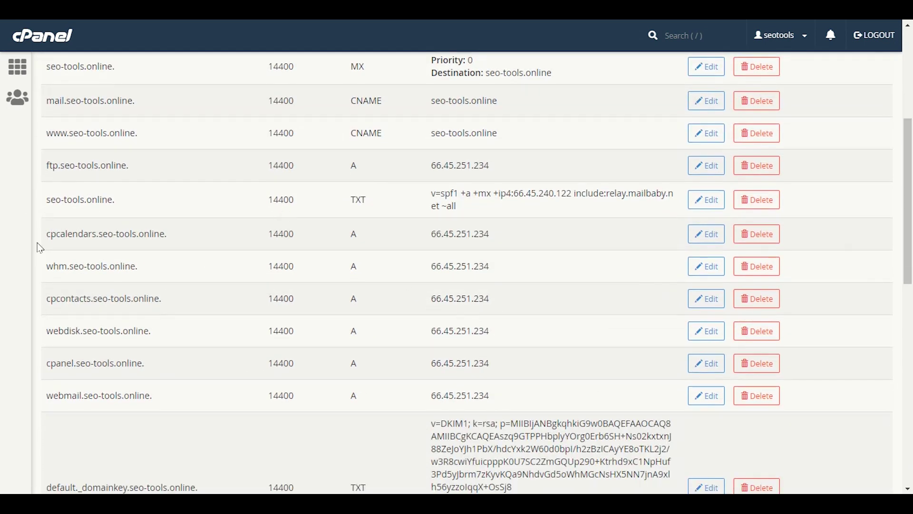
key("alt+Tab")
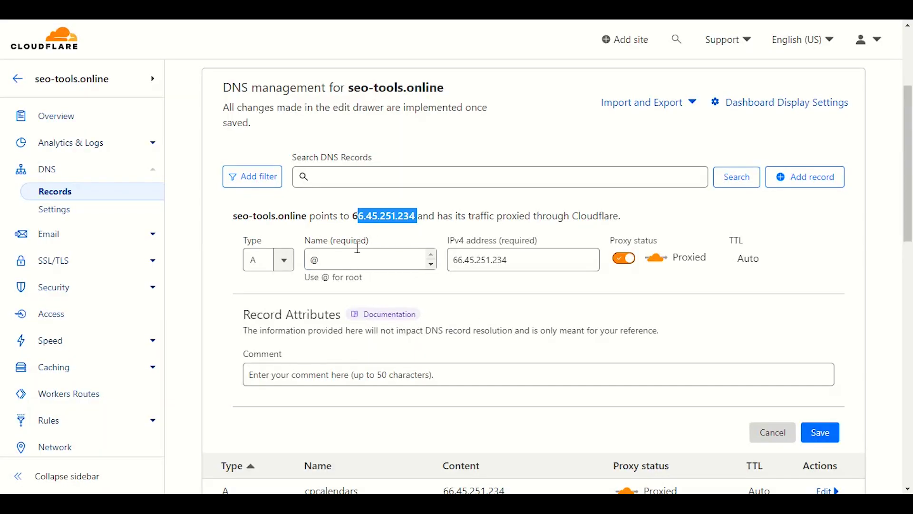
Review Cloudflare's summary showing seo-tools.online pointing to 66.45.251.234
left_click(376, 218)
left_click_drag(417, 216, 354, 216)
left_click(255, 217)
left_click_drag(234, 216, 310, 217)
left_click(468, 218)
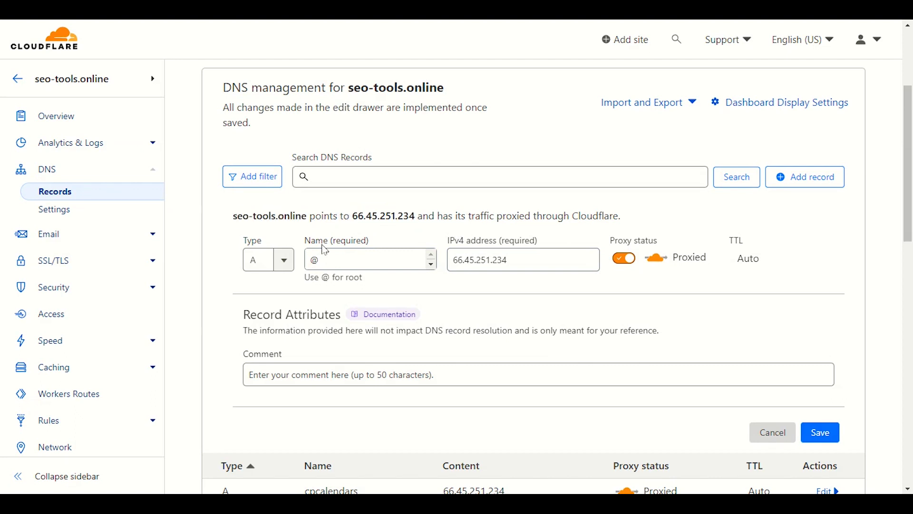
Verify the draft record holds name @ and IPv4 address 66.45.251.234
left_click(350, 260)
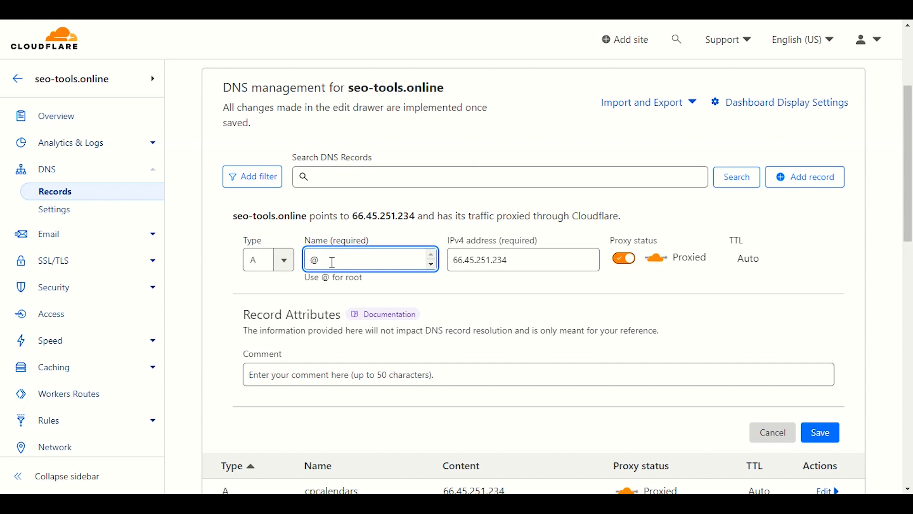
left_click_drag(333, 262, 306, 261)
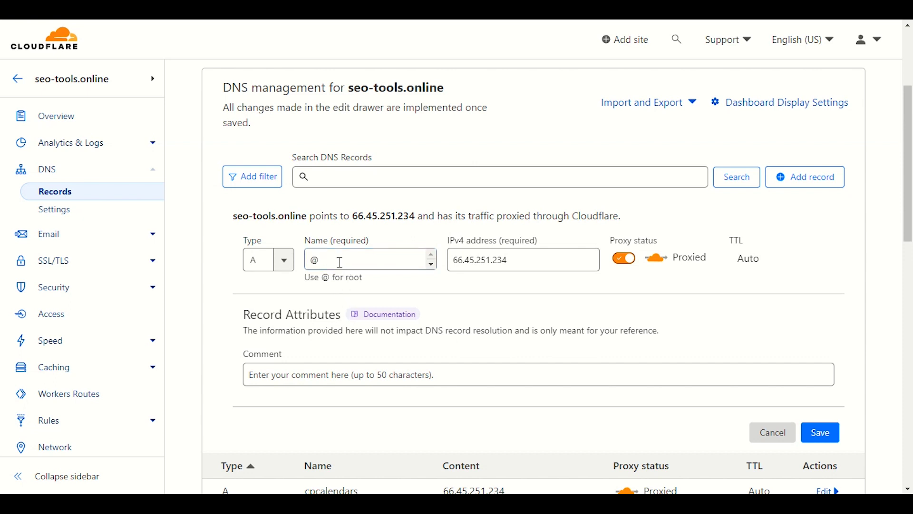
double_click(338, 260)
left_click(532, 259)
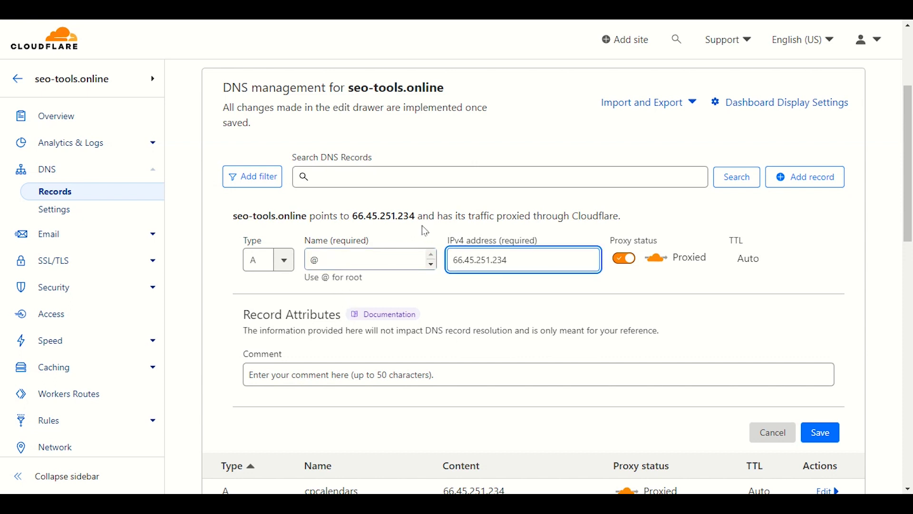
left_click_drag(416, 215, 354, 215)
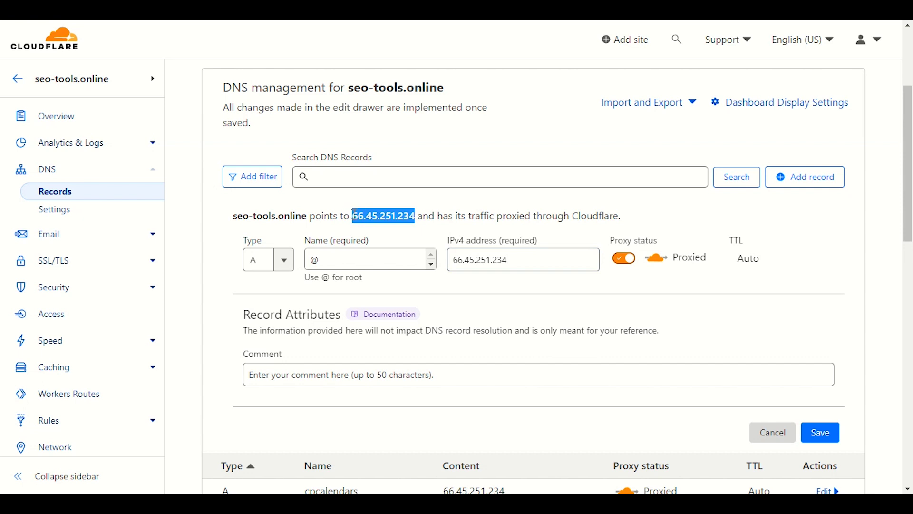
left_click(507, 260)
left_click_drag(231, 216, 633, 215)
left_click(487, 217)
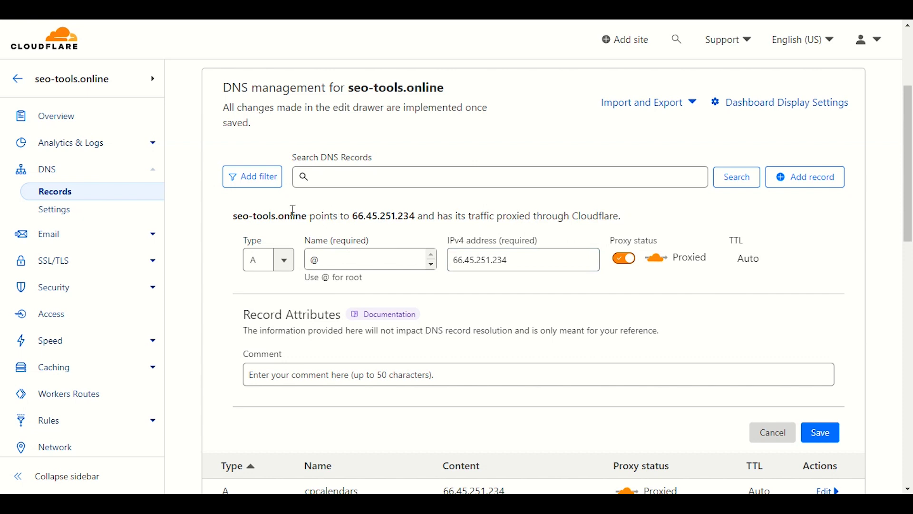
Save the root A record and scroll down to the Cloudflare Nameservers section
left_click(839, 441)
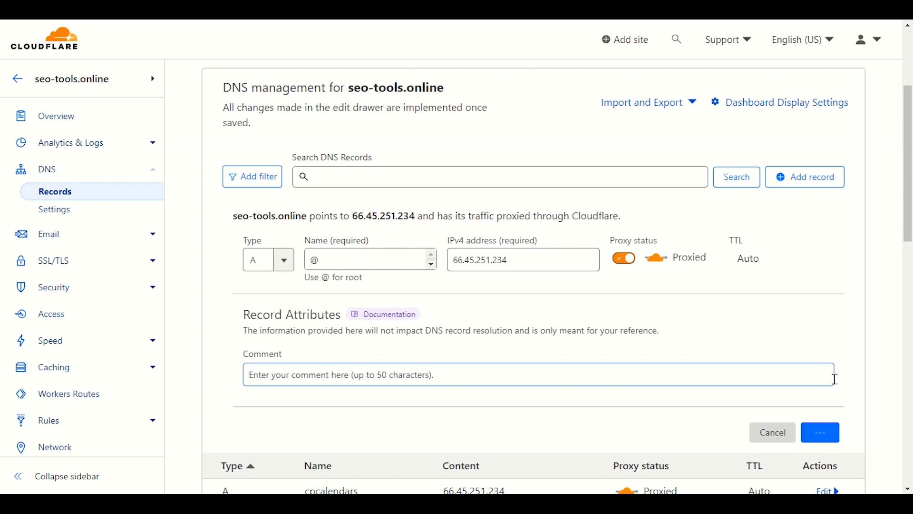
scroll(517, 351, "down", 9)
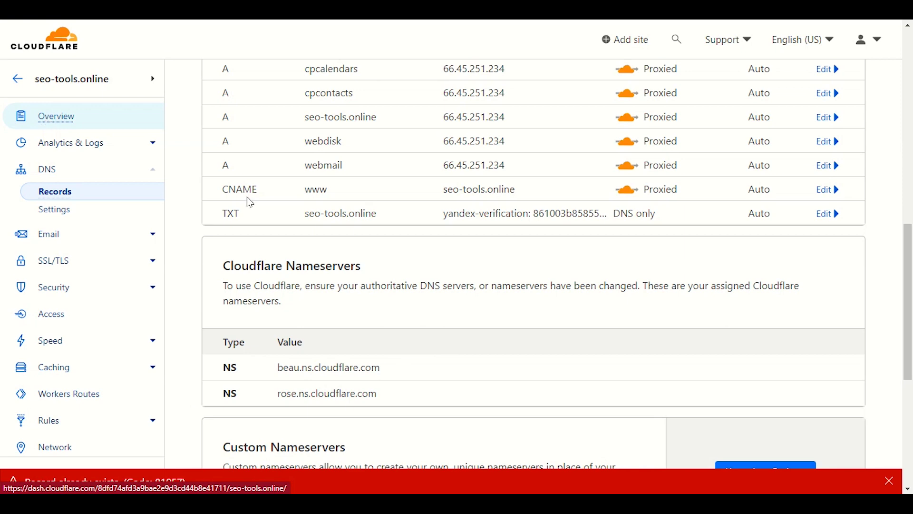
scroll(353, 261, "down", 3)
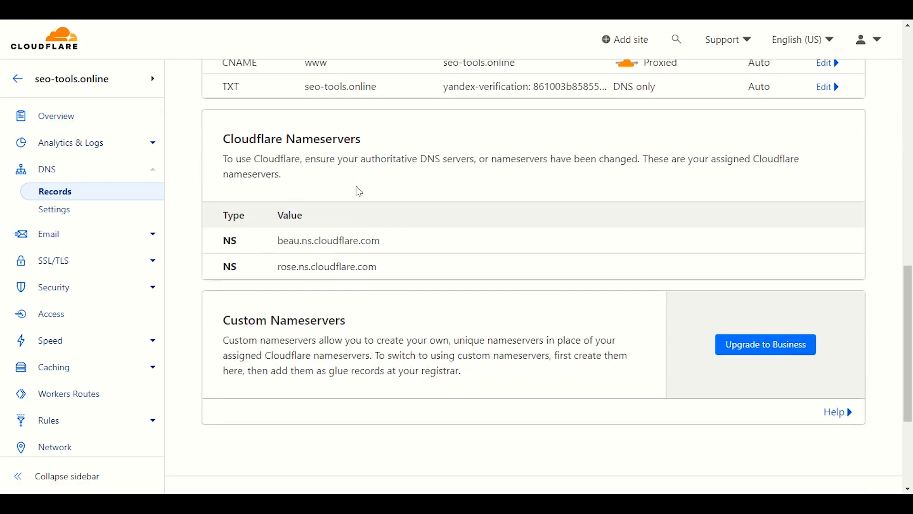
scroll(356, 189, "up", 6)
scroll(312, 257, "down", 4)
scroll(312, 257, "down", 3)
Select the assigned nameservers beau.ns.cloudflare.com and rose.ns.cloudflare.com
left_click_drag(396, 245, 277, 238)
left_click(331, 240)
double_click(302, 242)
double_click(306, 265)
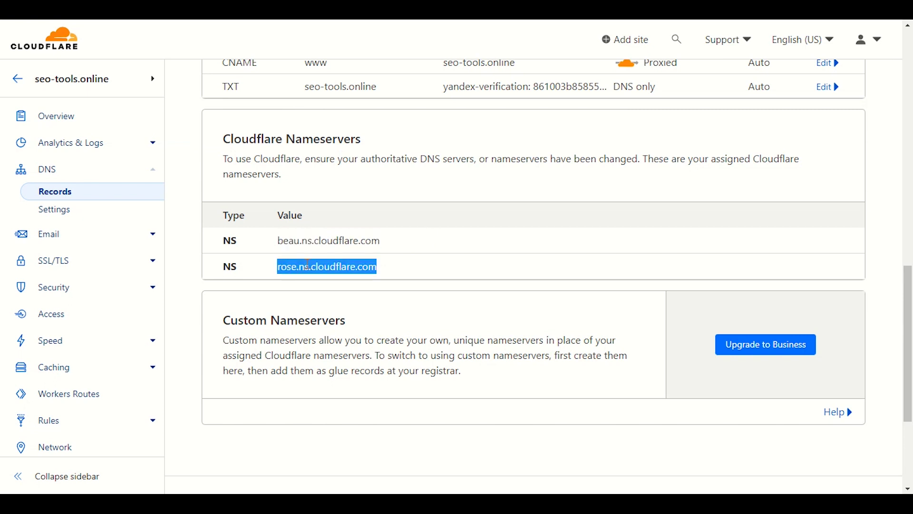
double_click(326, 233)
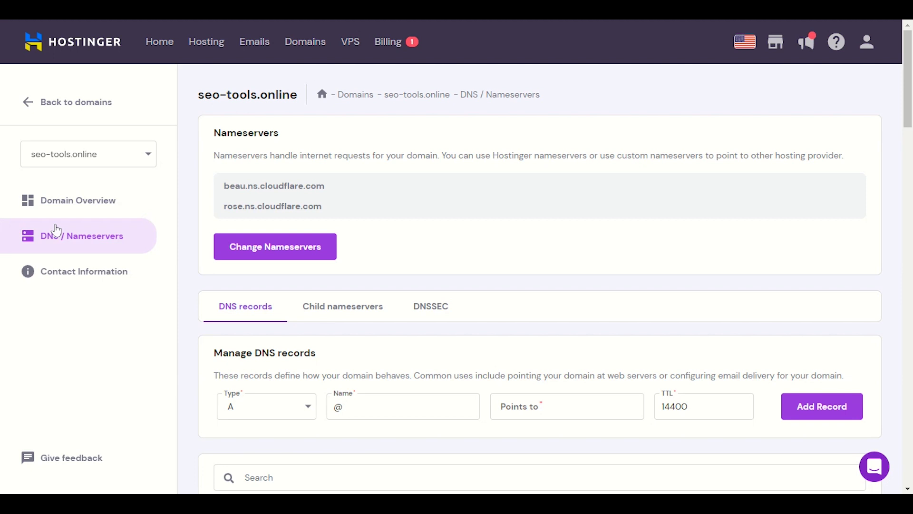
Open Hostinger's Change Nameservers form showing beau and rose.ns.cloudflare.com, then return to Cloudflare
left_click(274, 248)
scroll(364, 224, "down", 1)
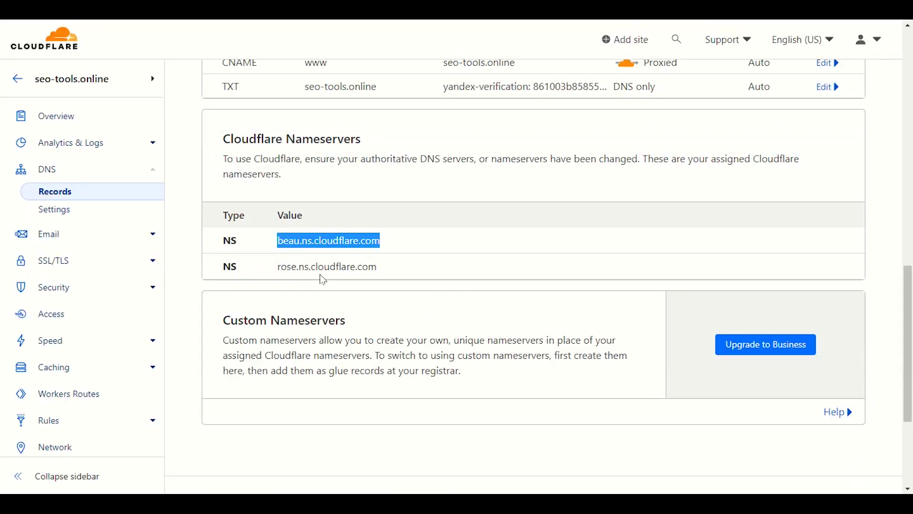
left_click(311, 262)
left_click_drag(221, 240, 249, 243)
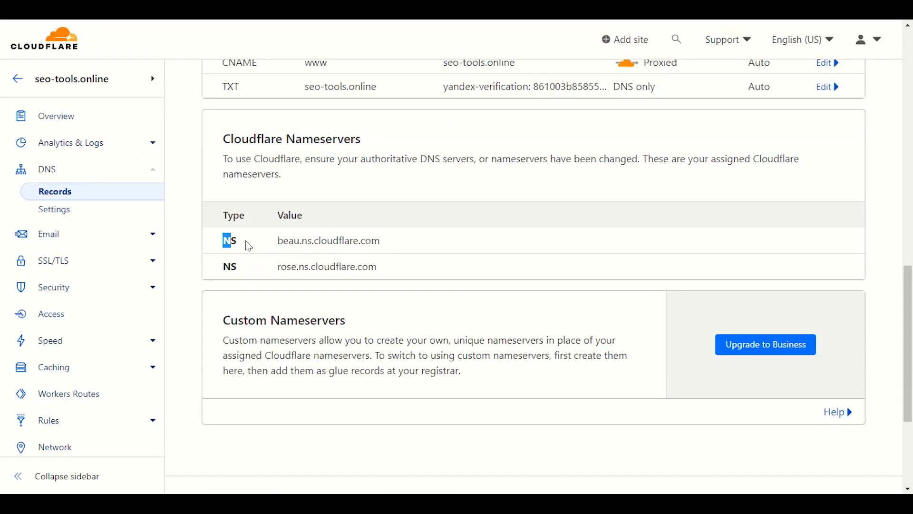
left_click_drag(212, 271, 266, 272)
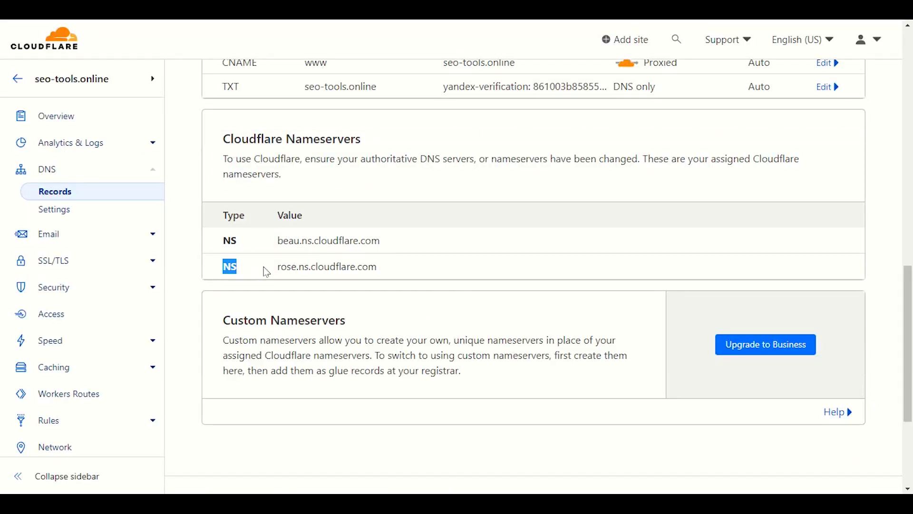
triple_click(343, 241)
left_click(378, 269)
triple_click(369, 267)
left_click(362, 238)
double_click(363, 239)
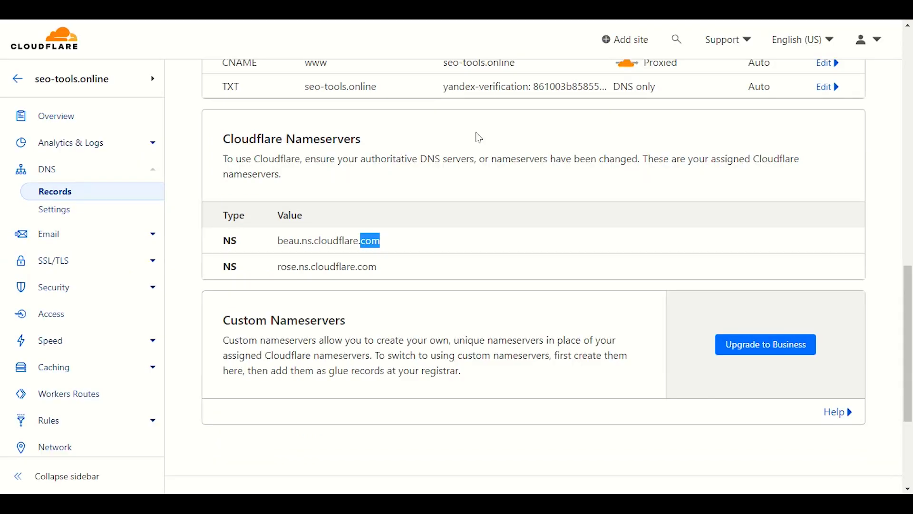
Compare the IPs of the cpcalendars, cpcontacts, root, webdisk and webmail A records
scroll(434, 279, "up", 5)
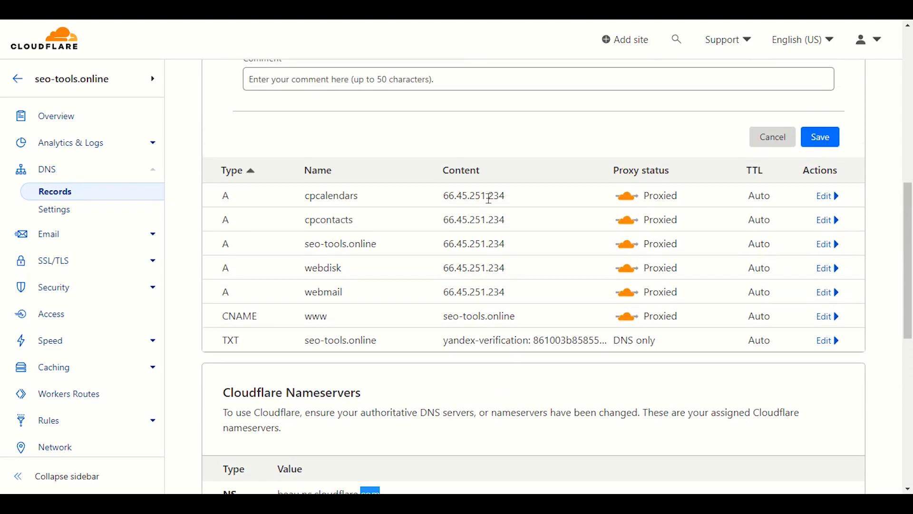
double_click(489, 199)
double_click(494, 217)
double_click(492, 243)
double_click(485, 269)
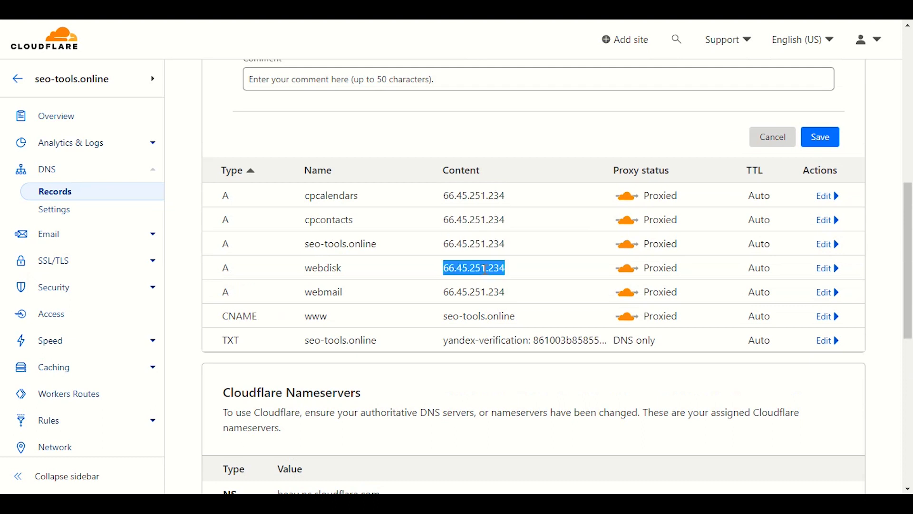
double_click(494, 290)
left_click(478, 198)
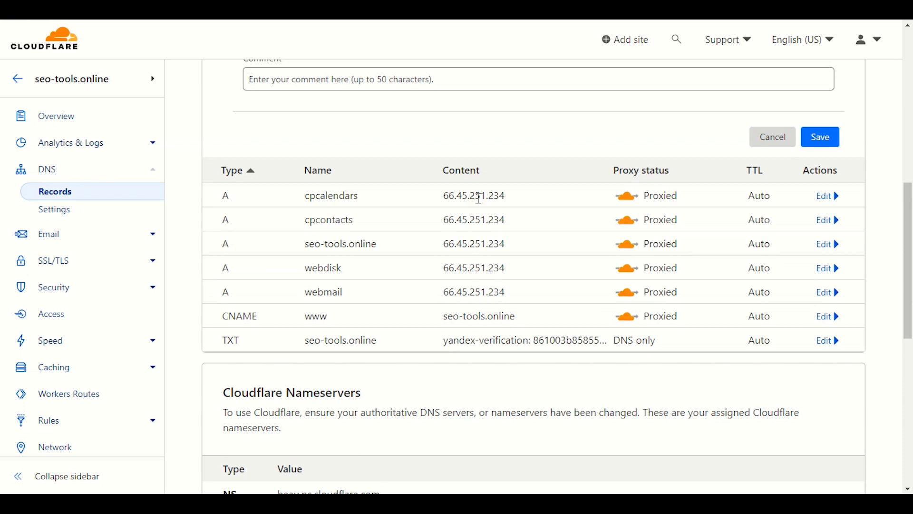
double_click(479, 196)
left_click(493, 222)
double_click(494, 245)
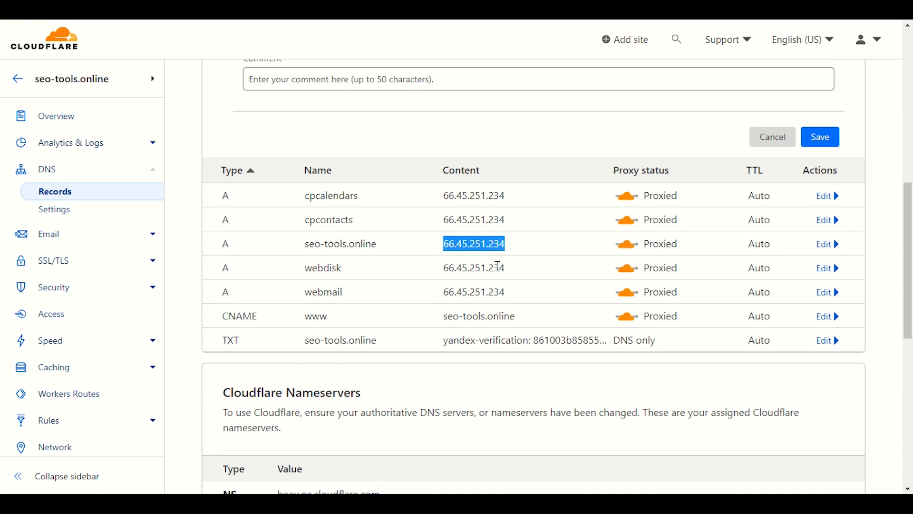
left_click(498, 266)
double_click(497, 268)
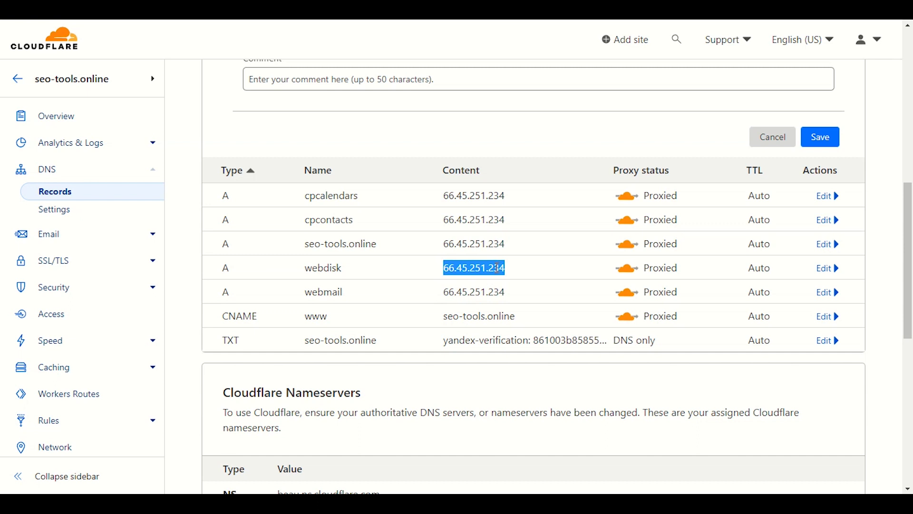
double_click(497, 292)
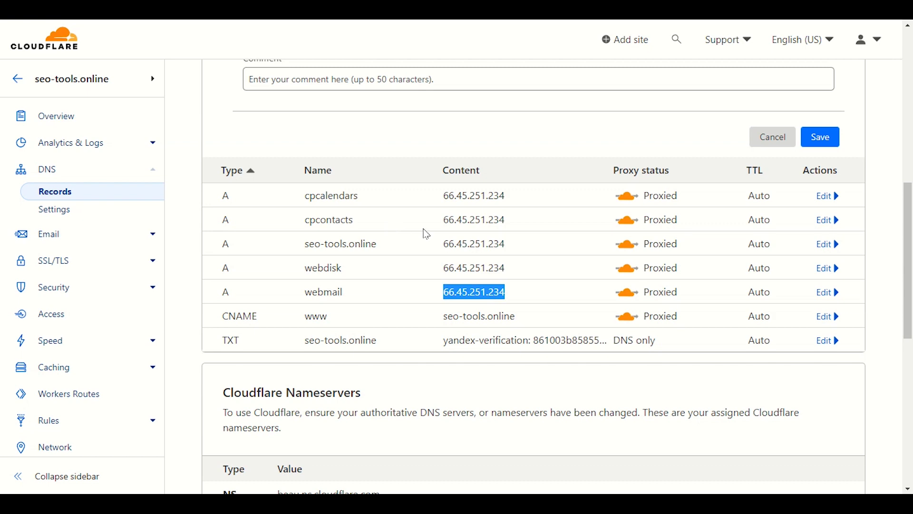
Recheck that the cpcalendars, cpcontacts, root and webdisk records all use 66.45.251.234
scroll(427, 234, "down", 2)
left_click(483, 206)
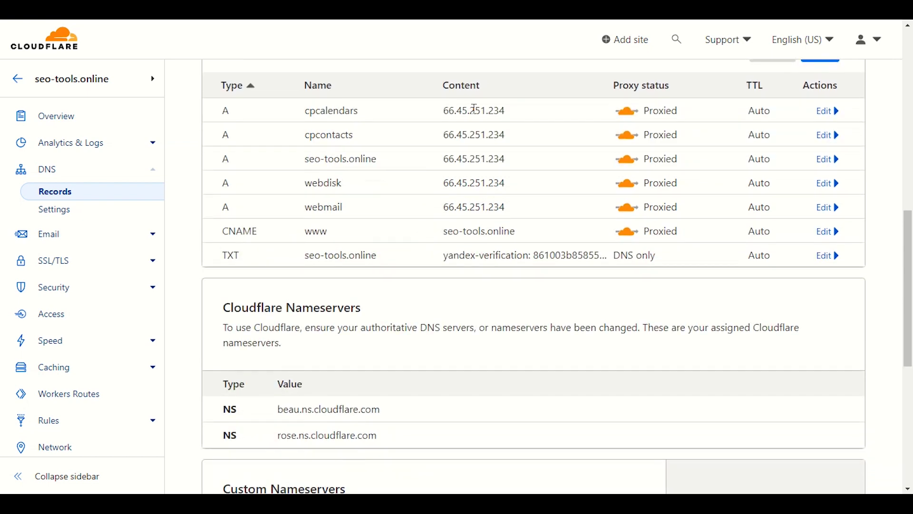
scroll(461, 309, "up", 2)
scroll(465, 267, "up", 3)
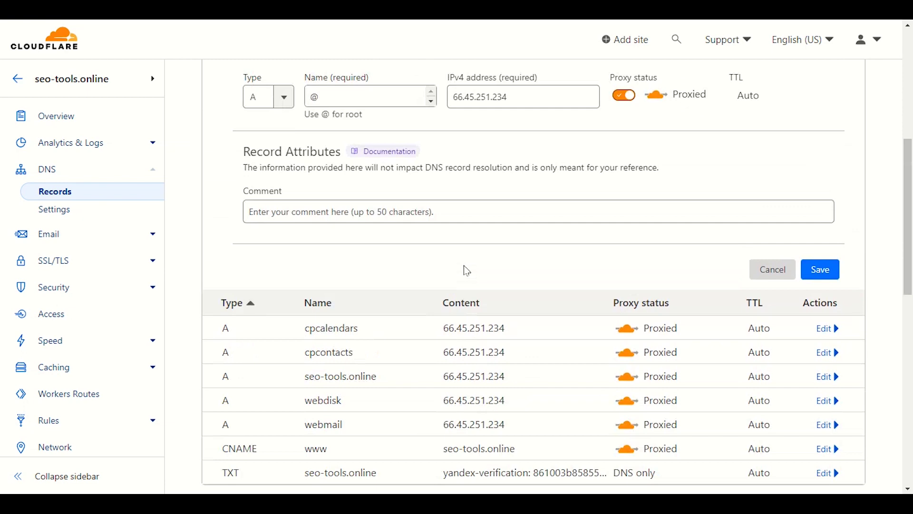
scroll(465, 265, "down", 3)
double_click(497, 192)
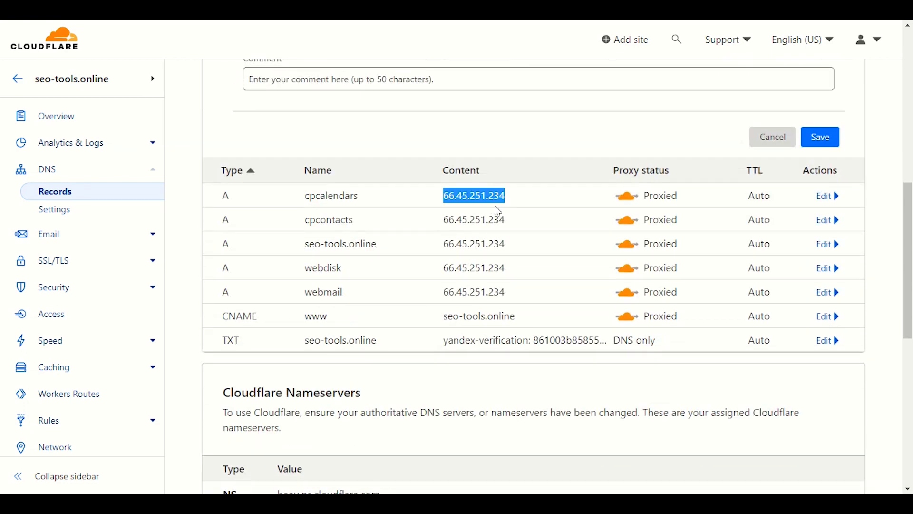
double_click(492, 220)
double_click(490, 244)
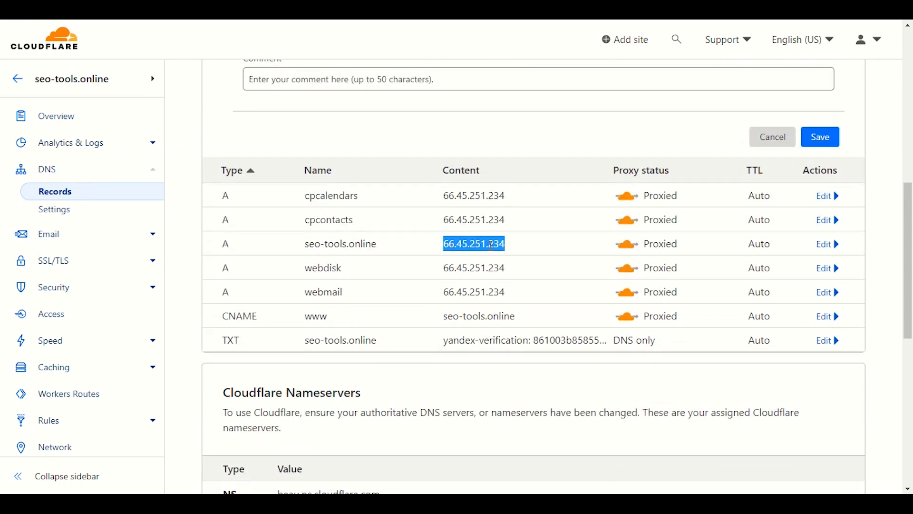
double_click(489, 269)
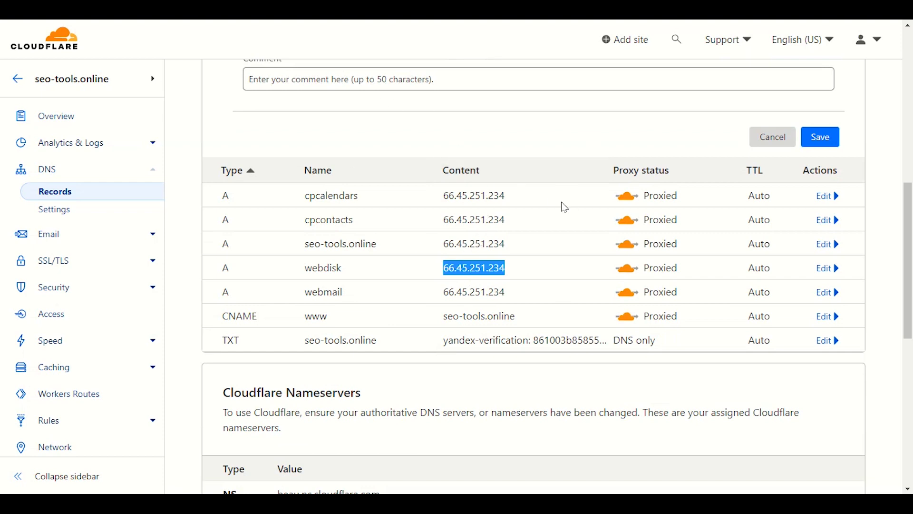
scroll(511, 245, "up", 1)
scroll(495, 253, "down", 2)
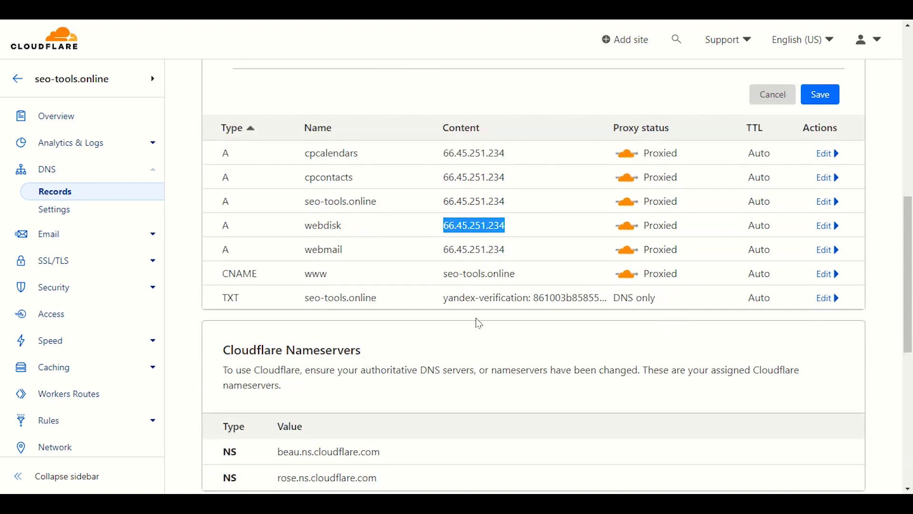
scroll(473, 276, "up", 2)
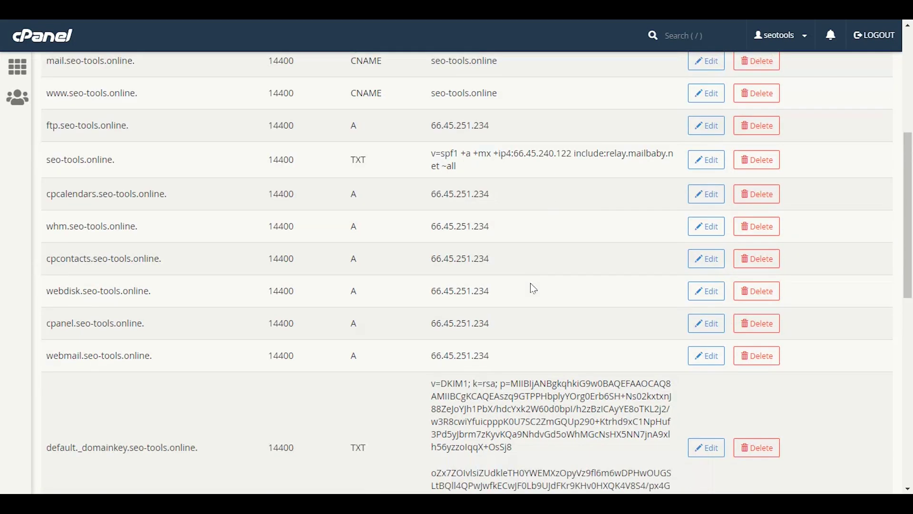
Copy the root A record's IP 66.45.251.234 from cPanel's Zone Editor and return to Cloudflare
scroll(528, 295, "up", 4)
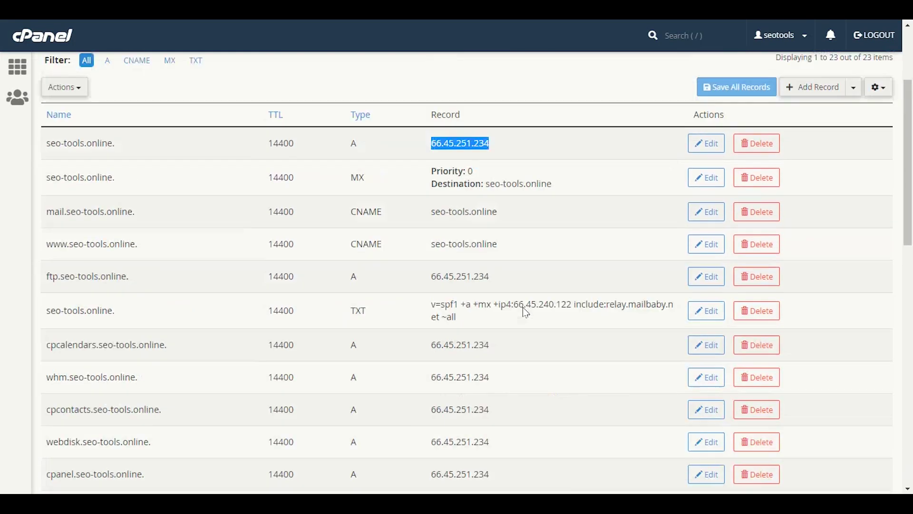
scroll(356, 407, "down", 4)
scroll(355, 407, "down", 6)
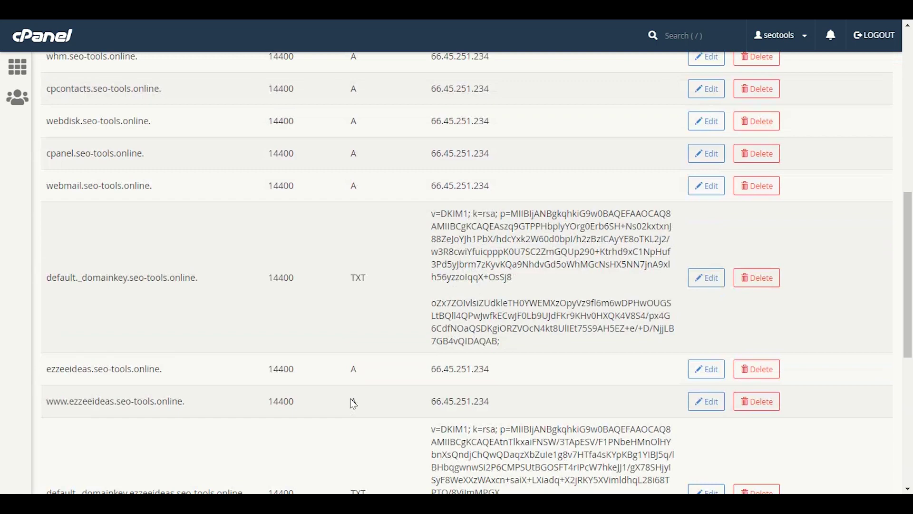
scroll(344, 402, "up", 6)
scroll(344, 403, "up", 6)
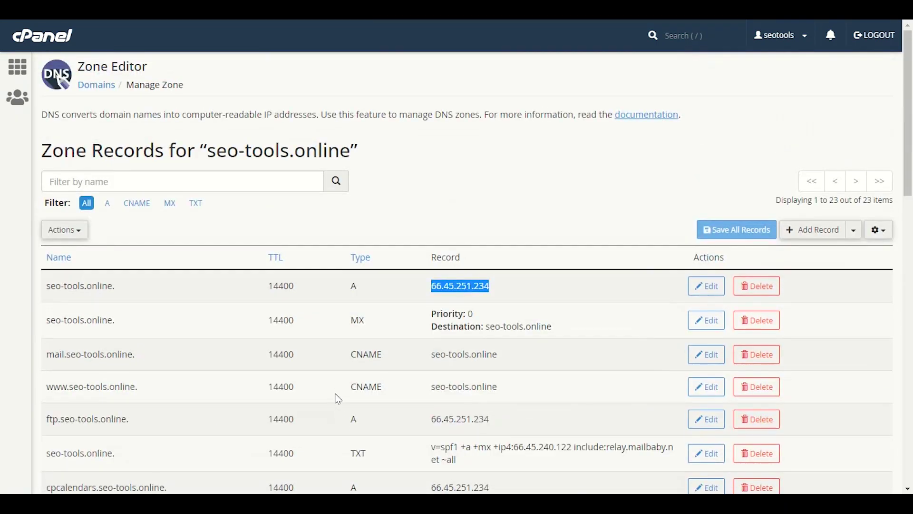
left_click(448, 284)
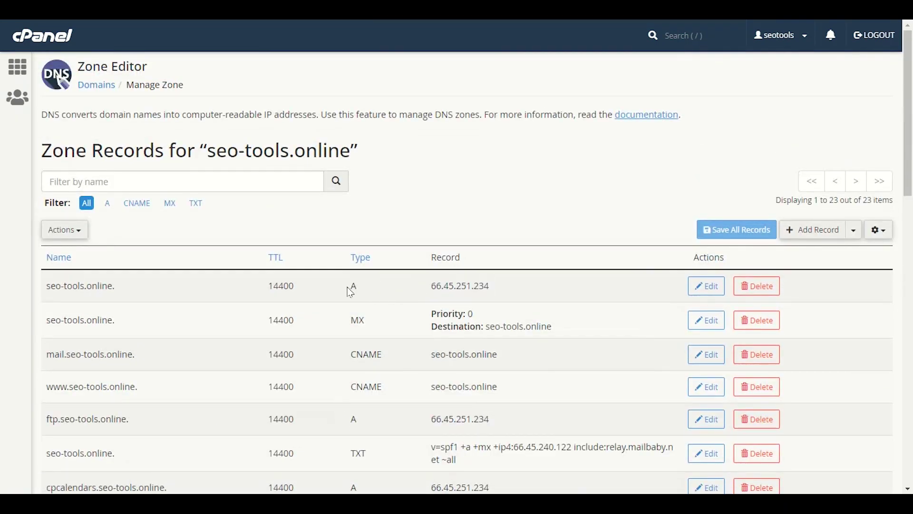
left_click_drag(373, 287, 338, 287)
left_click_drag(506, 295, 434, 287)
right_click(434, 285)
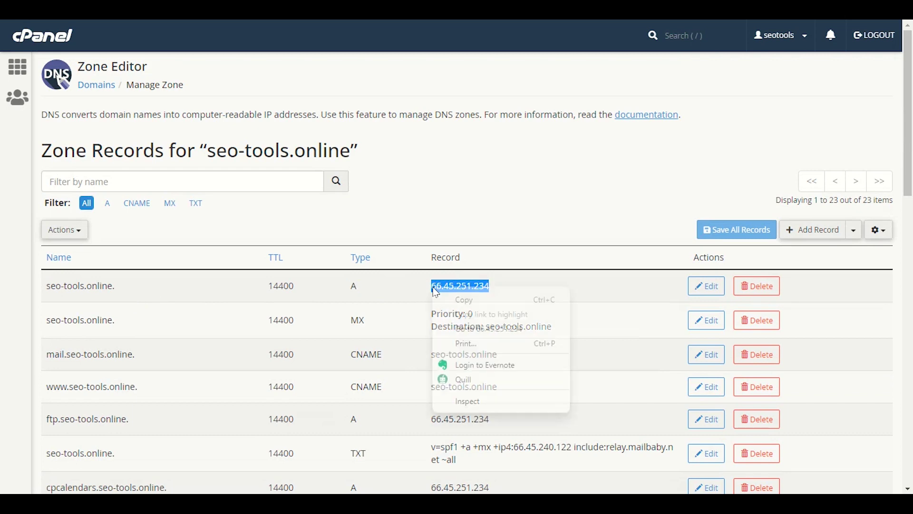
left_click(452, 299)
key("ctrl+Tab")
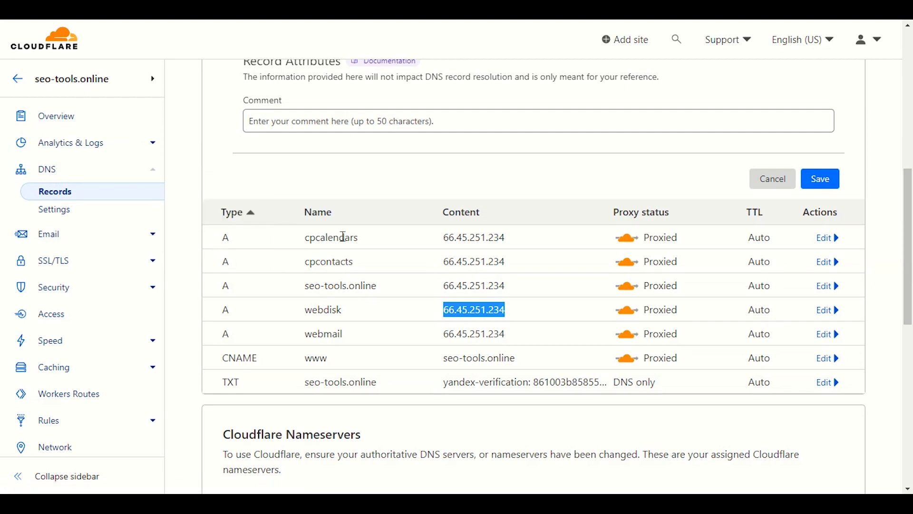
Open the cpcalendars A record for editing and select its IPv4 address 66.45.251.234
left_click(826, 238)
left_click(498, 279)
double_click(498, 279)
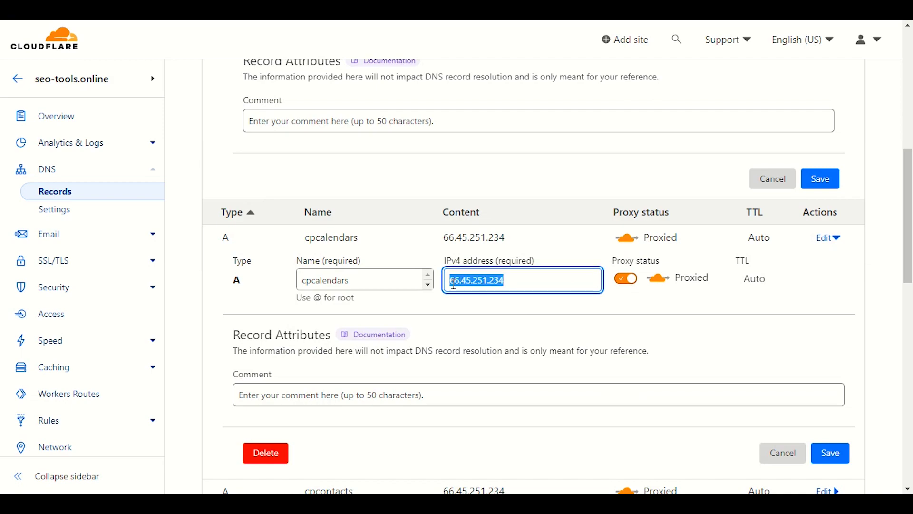
right_click(453, 280)
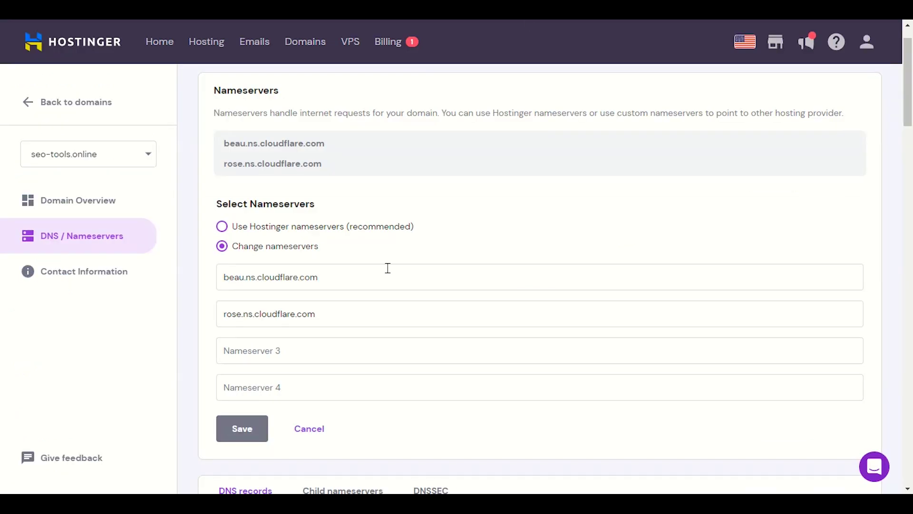
Check the Hostinger nameserver entries for the cloudflare.com names
double_click(292, 276)
double_click(290, 315)
double_click(329, 281)
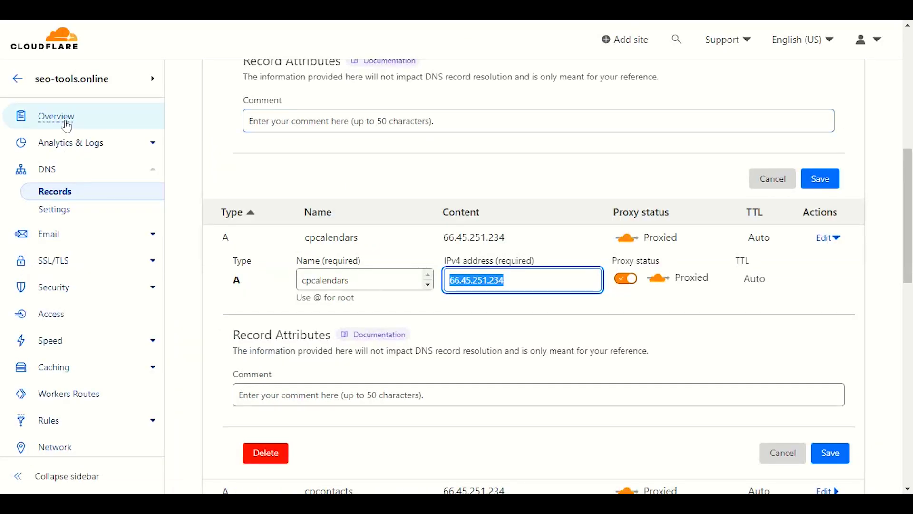
Locate Cloudflare Nameservers and select the rose.ns.cloudflare.com and beau.ns.cloudflare.com values
scroll(484, 277, "down", 2)
scroll(484, 277, "down", 10)
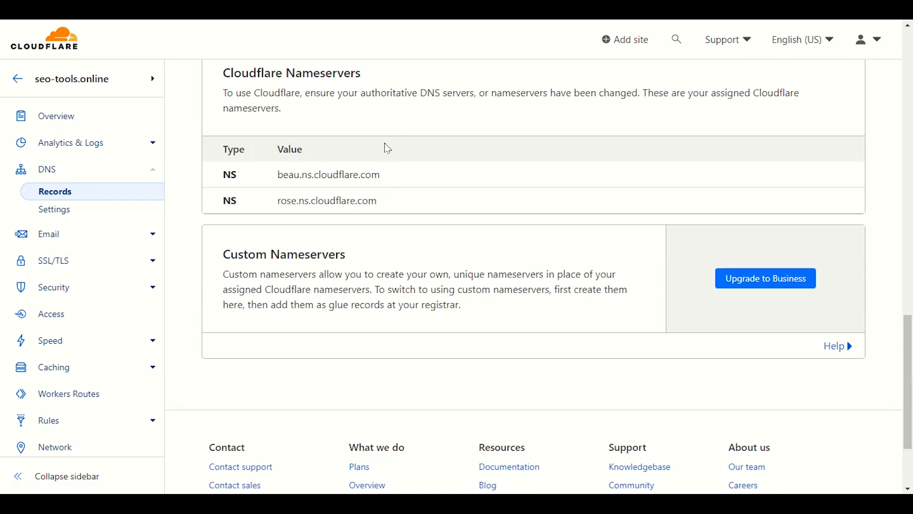
scroll(317, 231, "up", 2)
left_click_drag(215, 159, 421, 162)
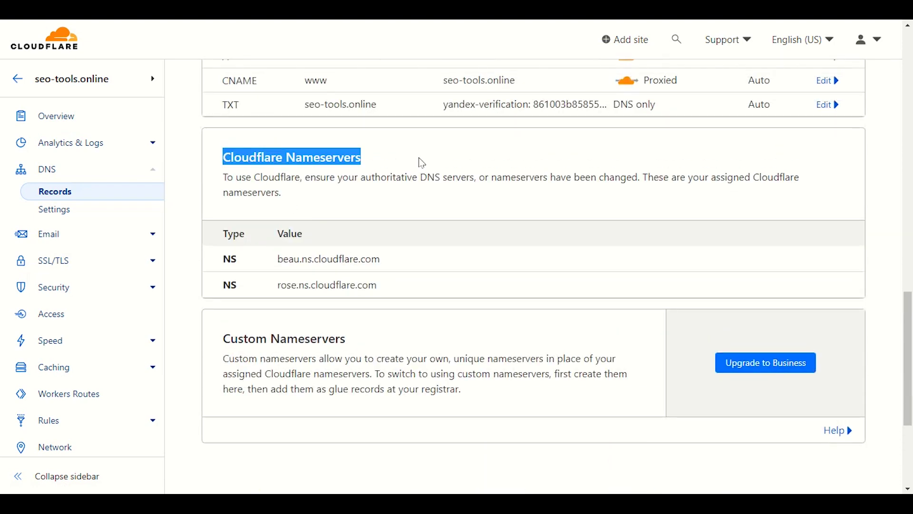
left_click(397, 233)
scroll(403, 262, "up", 4)
scroll(380, 252, "down", 6)
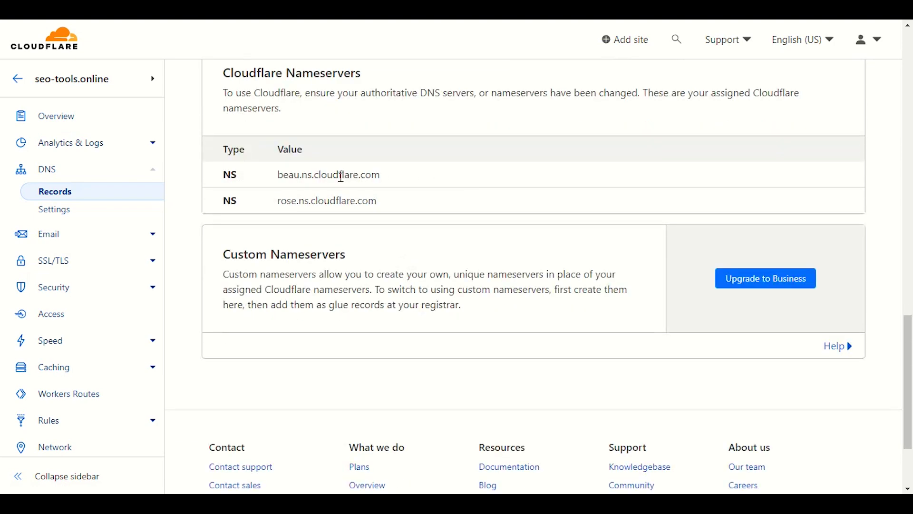
double_click(346, 195)
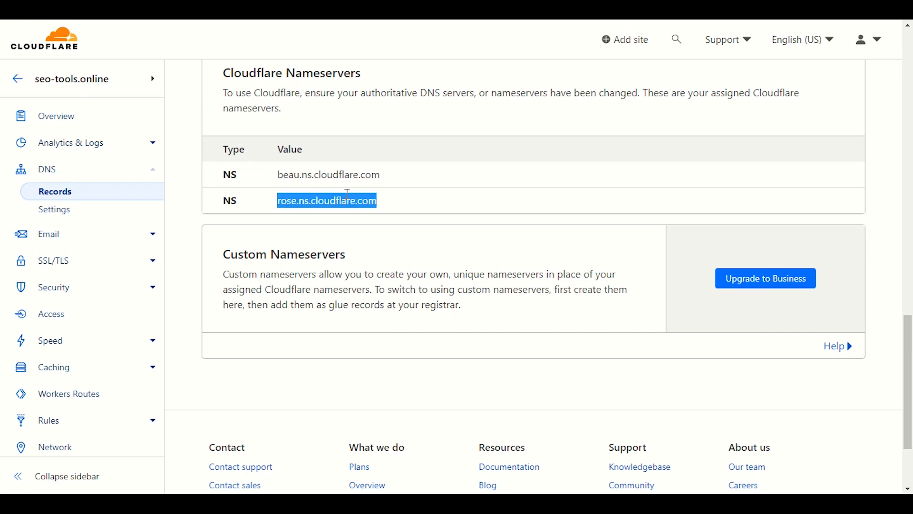
triple_click(354, 175)
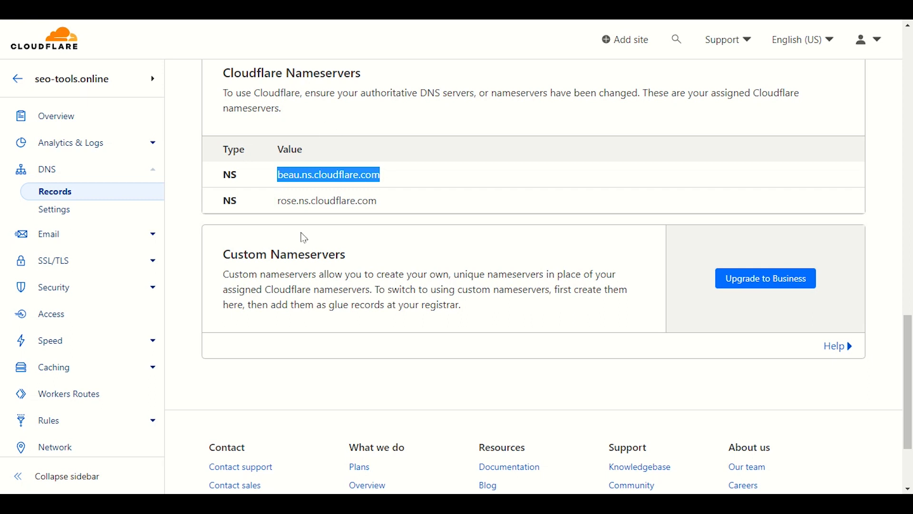
left_click(295, 174)
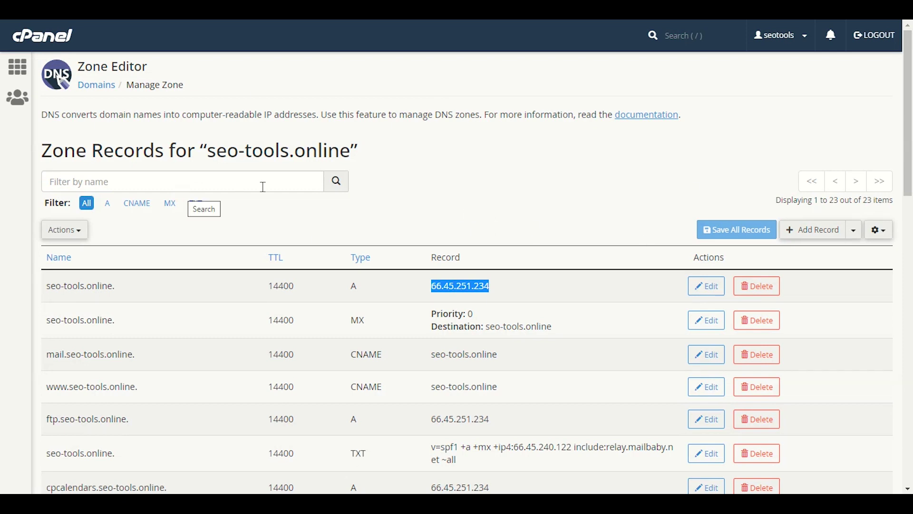
left_click(240, 181)
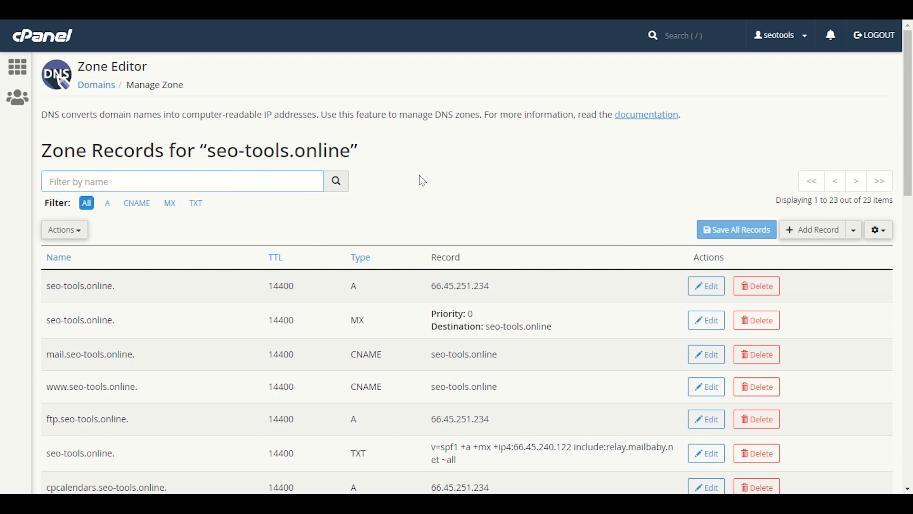
left_click_drag(367, 157, 121, 151)
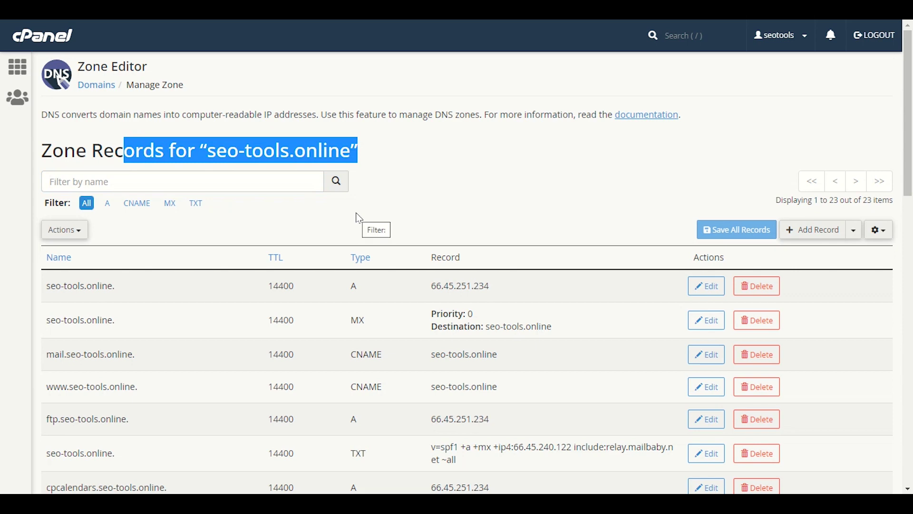